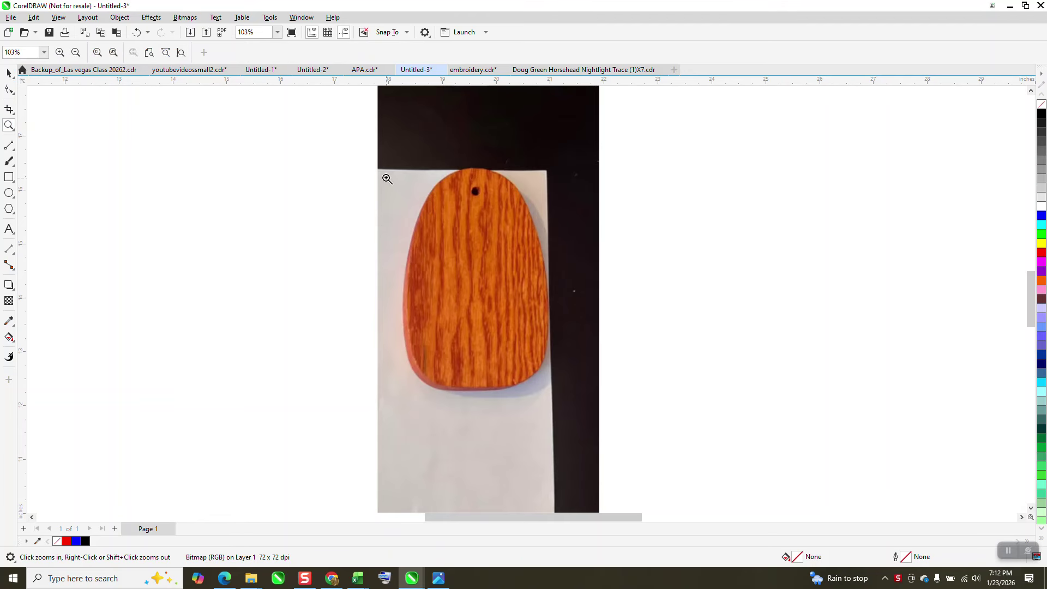
Step: Examine the photo of the wooden piece up close, including its outer edges, shadow and the area around the hole
left_click_drag(371, 150, 636, 426)
right_click(506, 314)
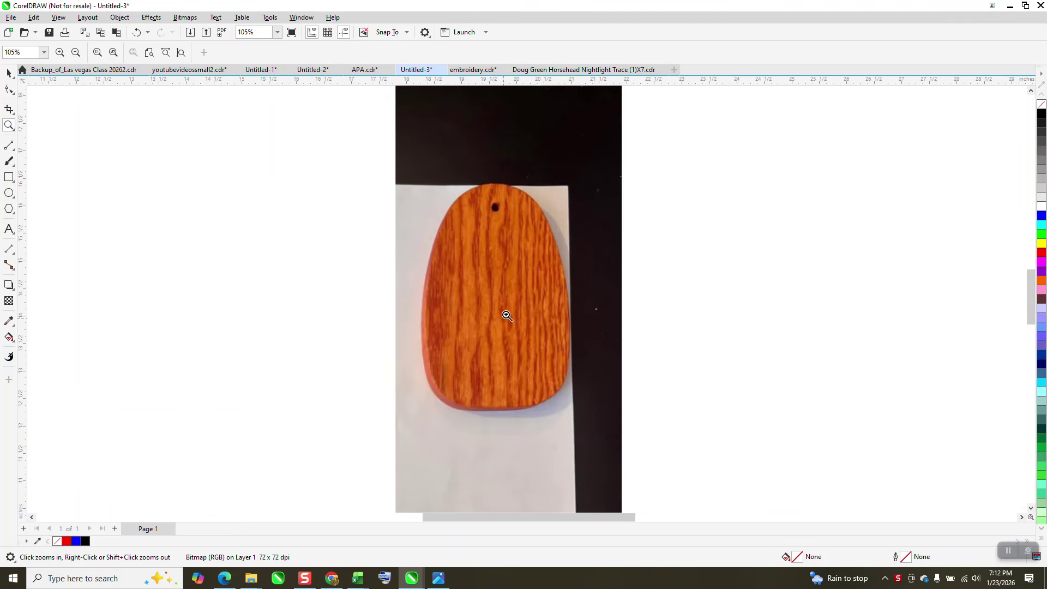
right_click(505, 317)
left_click(9, 72)
left_click(9, 73)
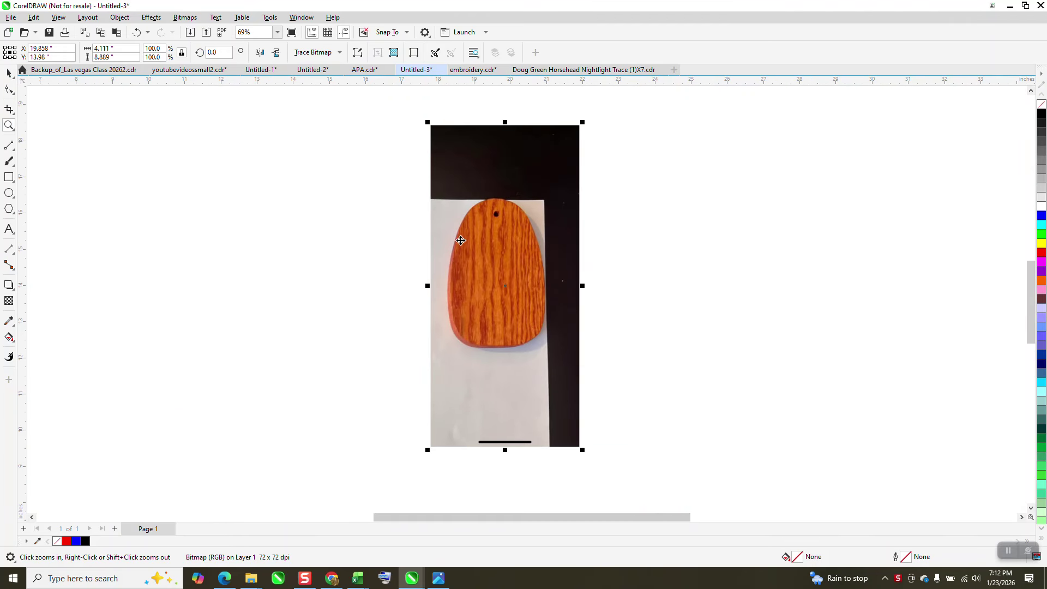
left_click(645, 226)
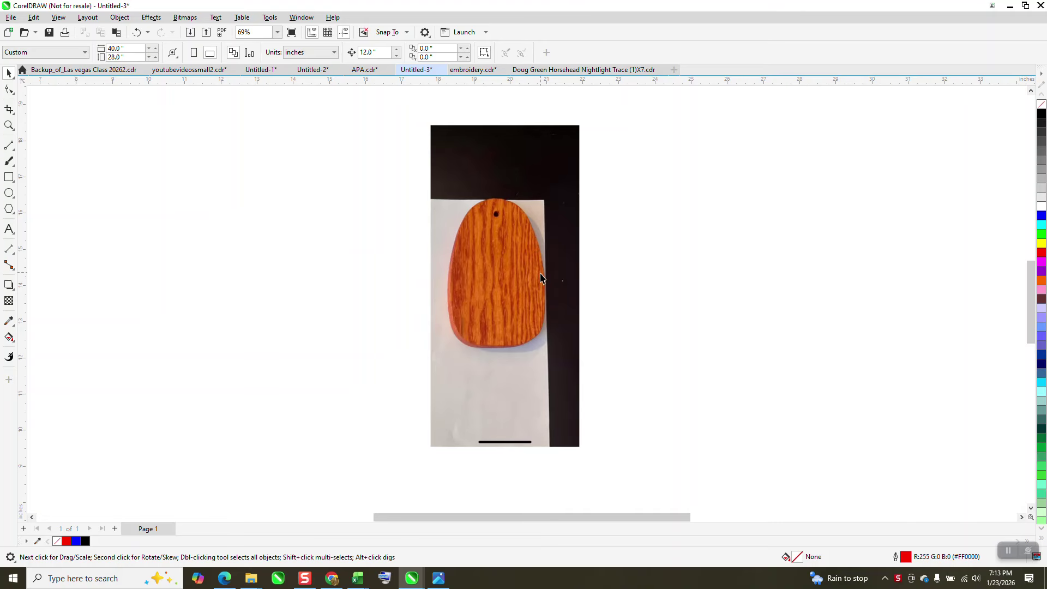
left_click(500, 261)
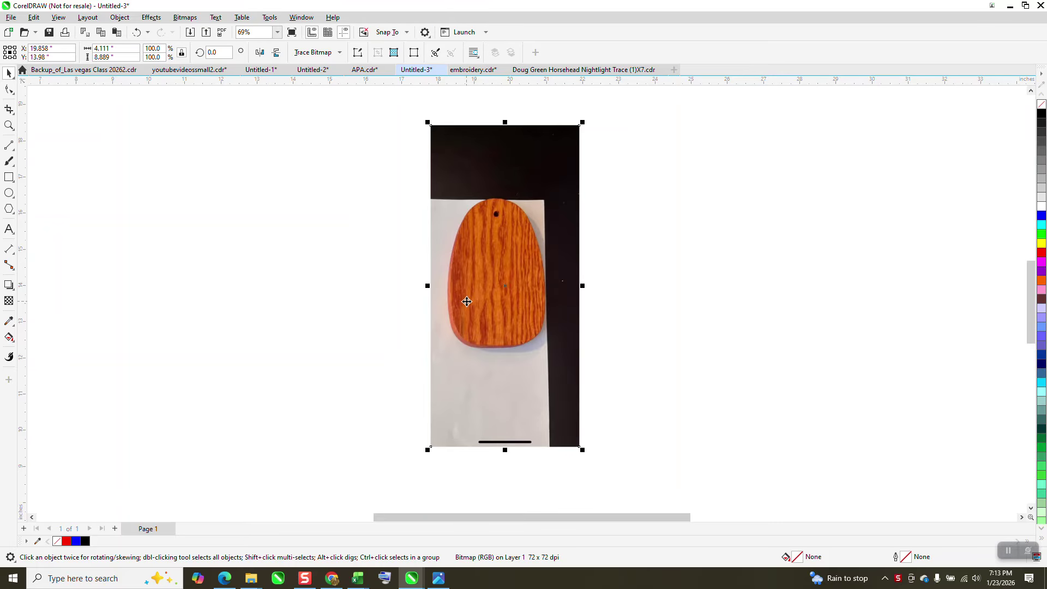
left_click(9, 125)
left_click_drag(434, 205, 585, 352)
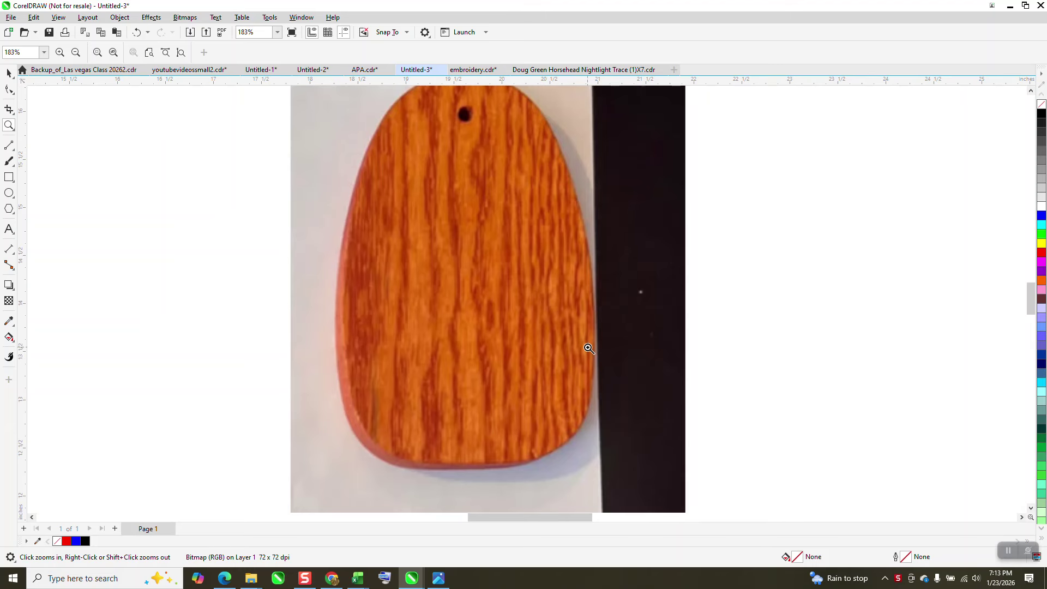
scroll(539, 350, "down", 2)
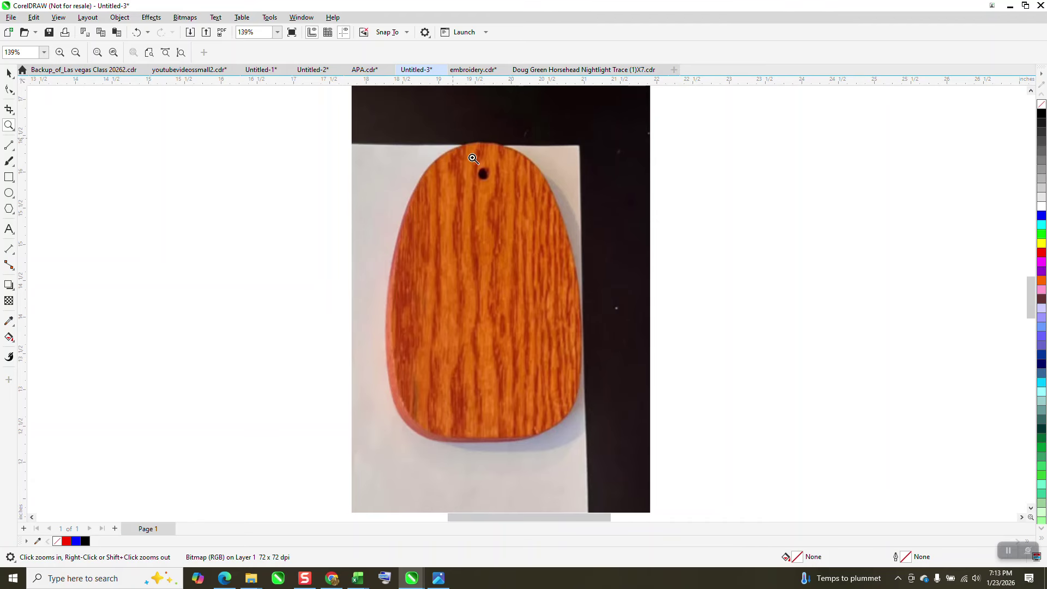
left_click_drag(457, 149, 526, 170)
scroll(523, 172, "down", 5)
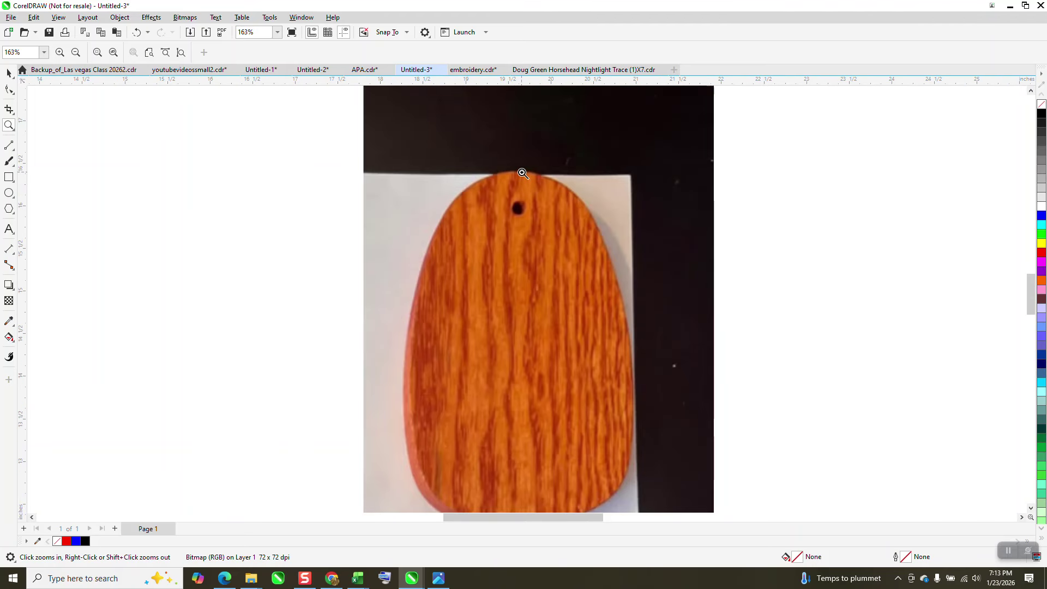
scroll(523, 173, "down", 1)
Step: Crop the photo closely around the wooden piece, to an area about 2.84 by 4.3 inches
left_click(9, 73)
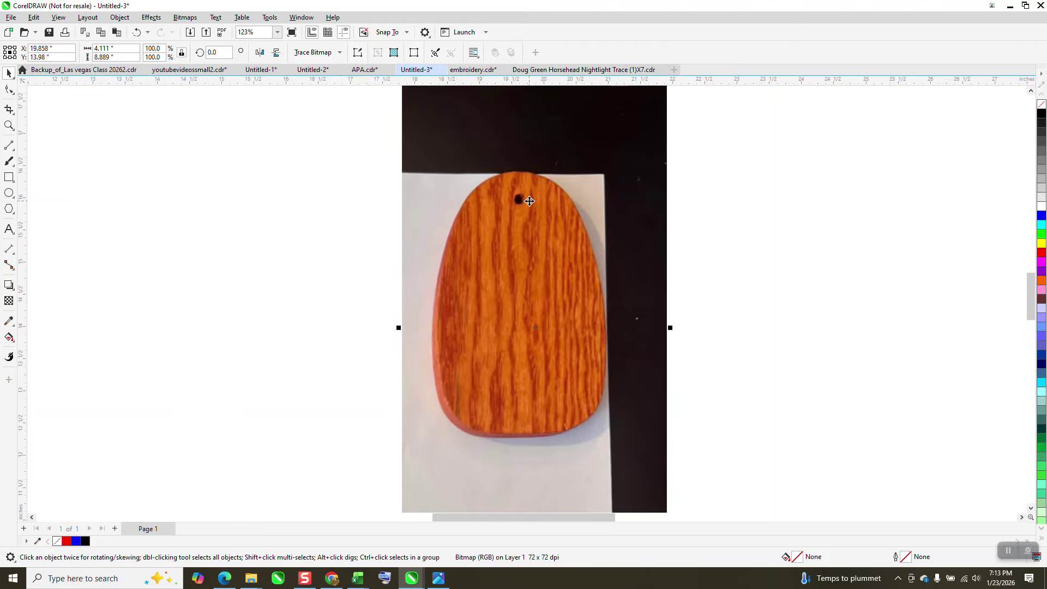
left_click(9, 109)
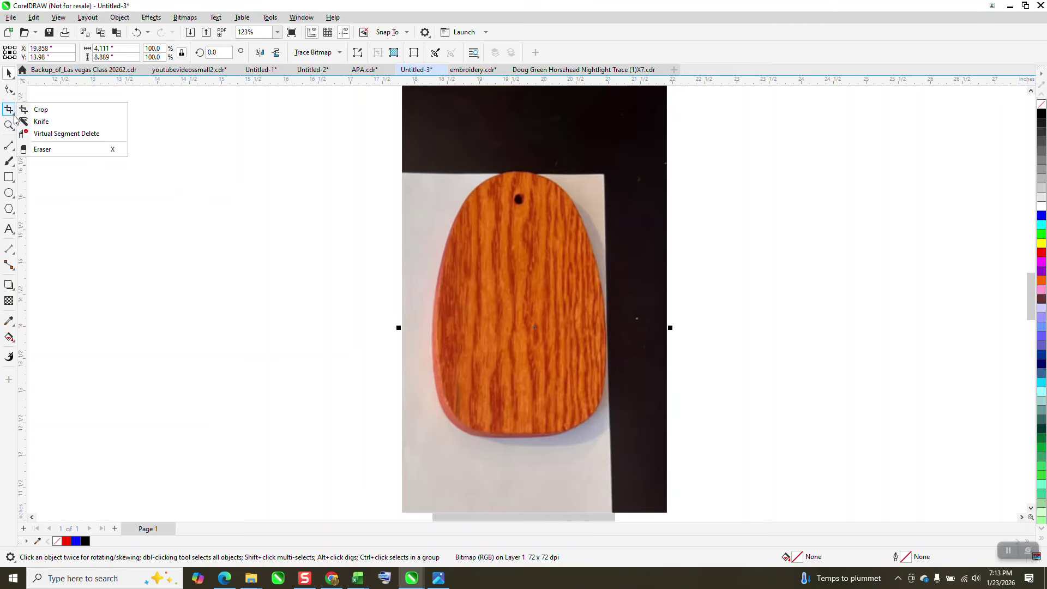
left_click(44, 110)
left_click_drag(434, 172, 611, 446)
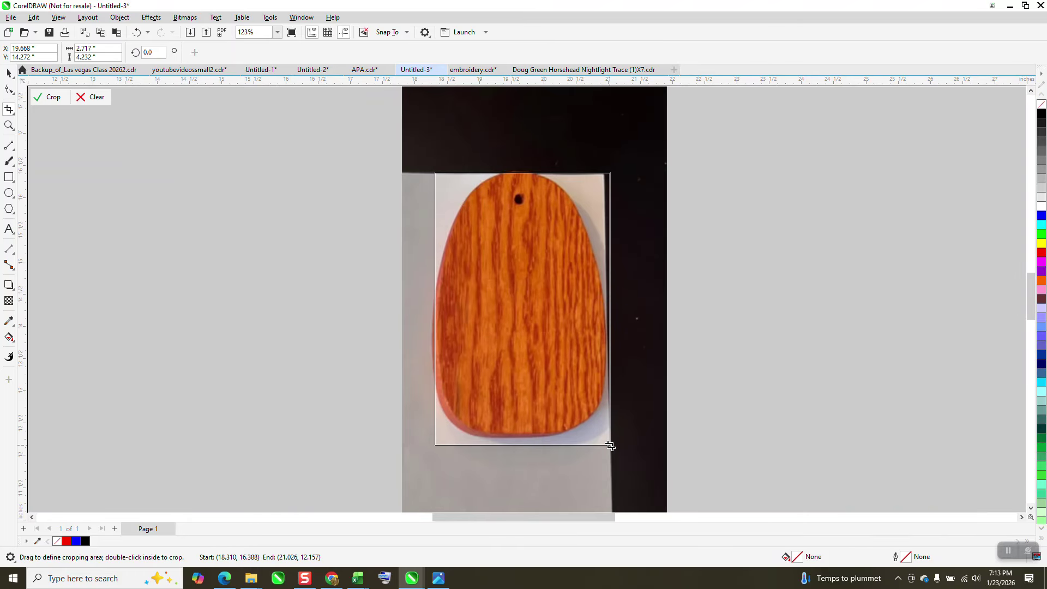
left_click_drag(435, 309, 427, 308)
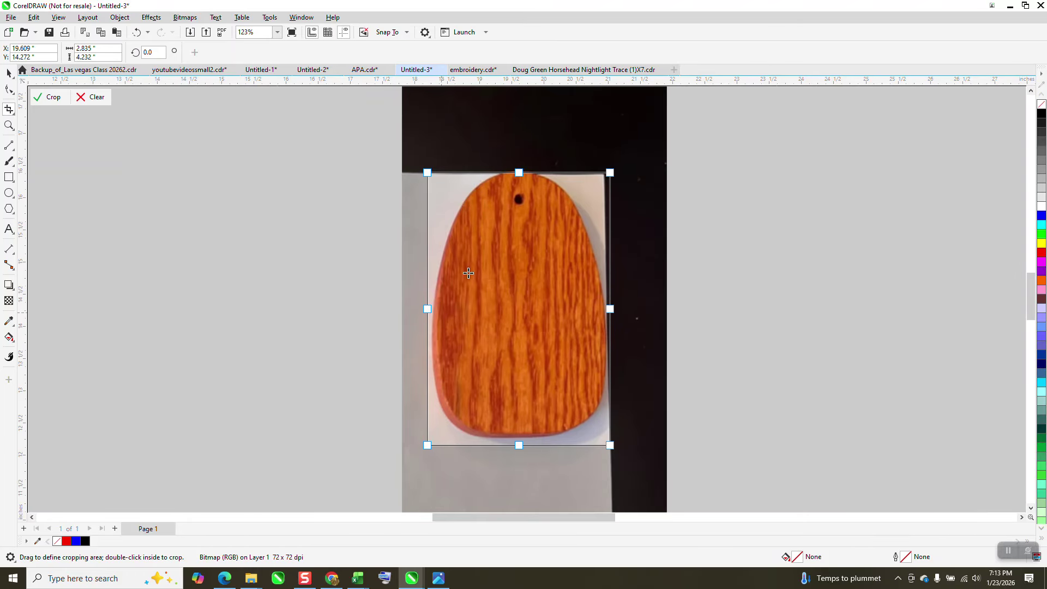
left_click_drag(519, 173, 519, 168)
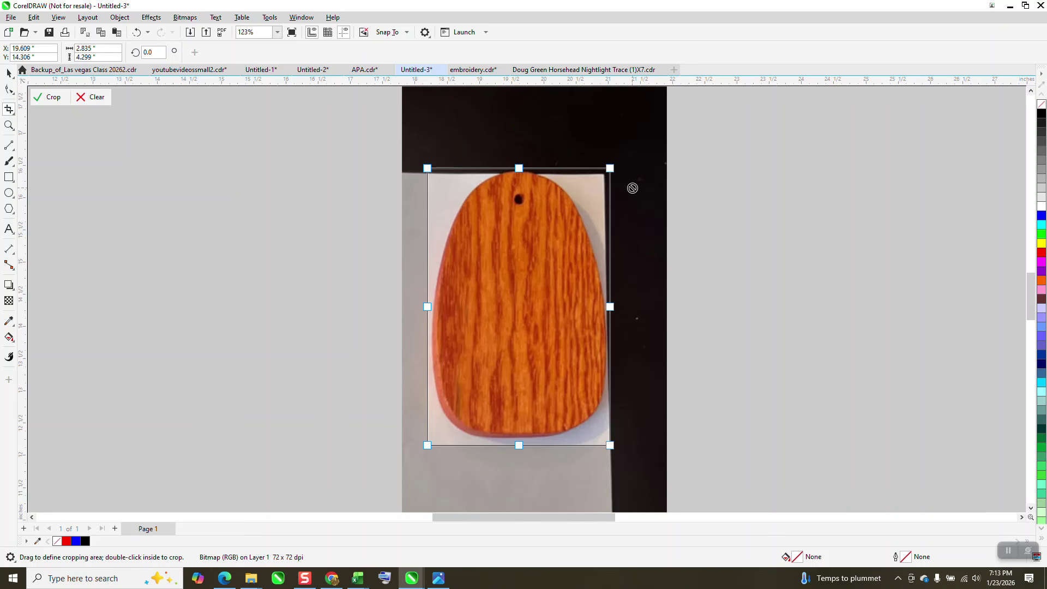
left_click(52, 98)
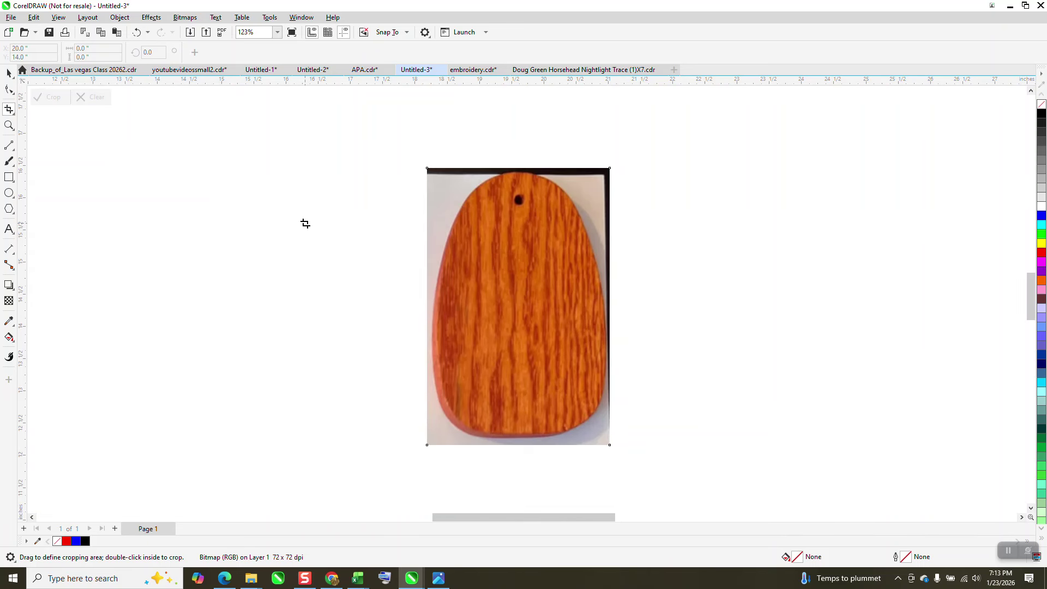
Step: Scale the cropped photo down proportionally to about 38% and move it toward the upper left of the page
left_click(9, 73)
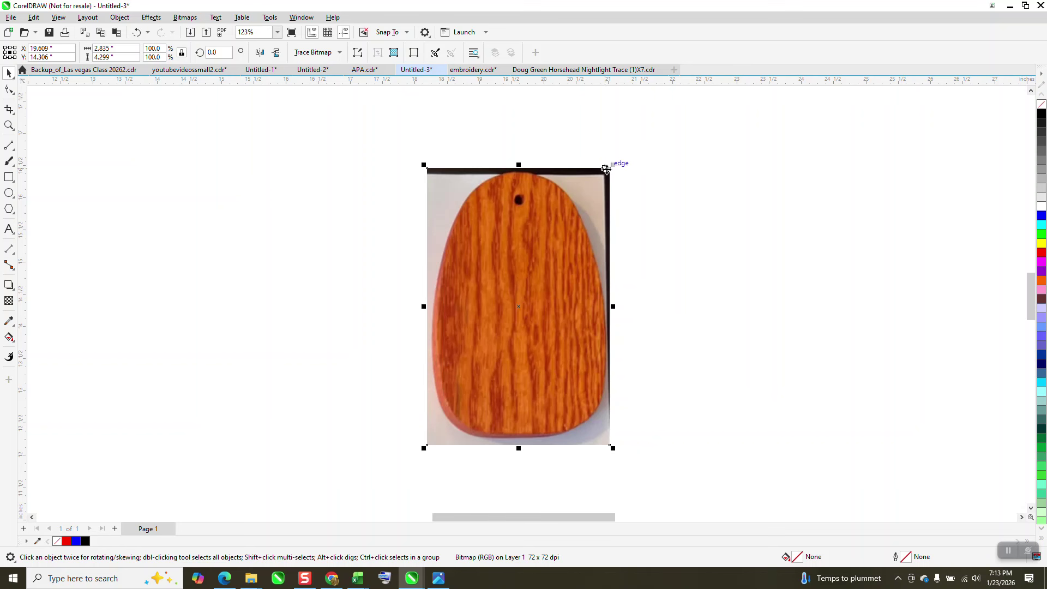
left_click_drag(613, 164, 498, 274)
left_click_drag(468, 357, 383, 184)
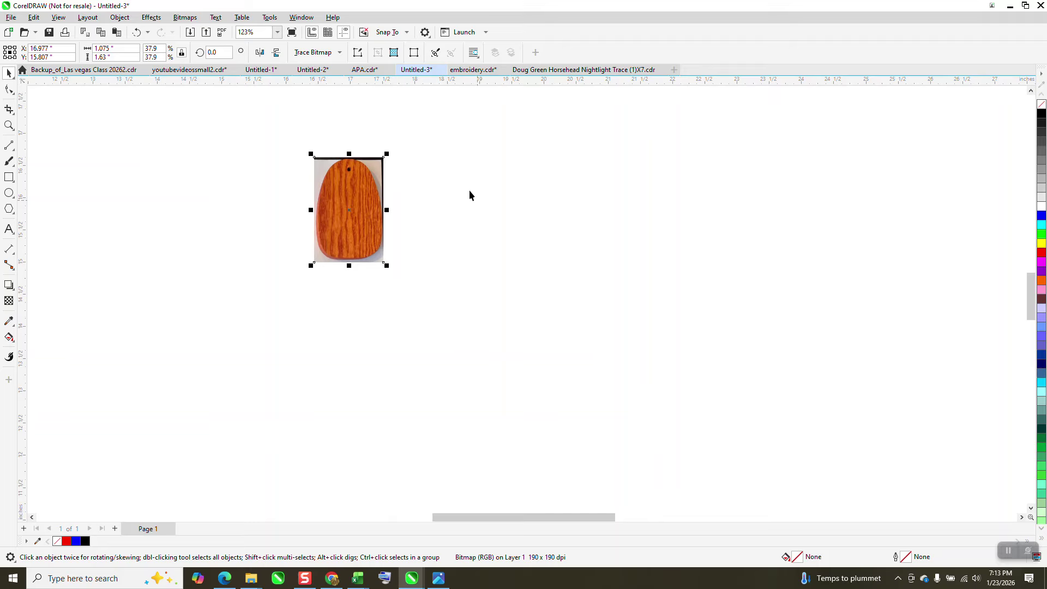
Step: Trace the cropped photo with a Clipart outline trace that removes the background color automatically, and place the trace just right of the photo
left_click(8, 125)
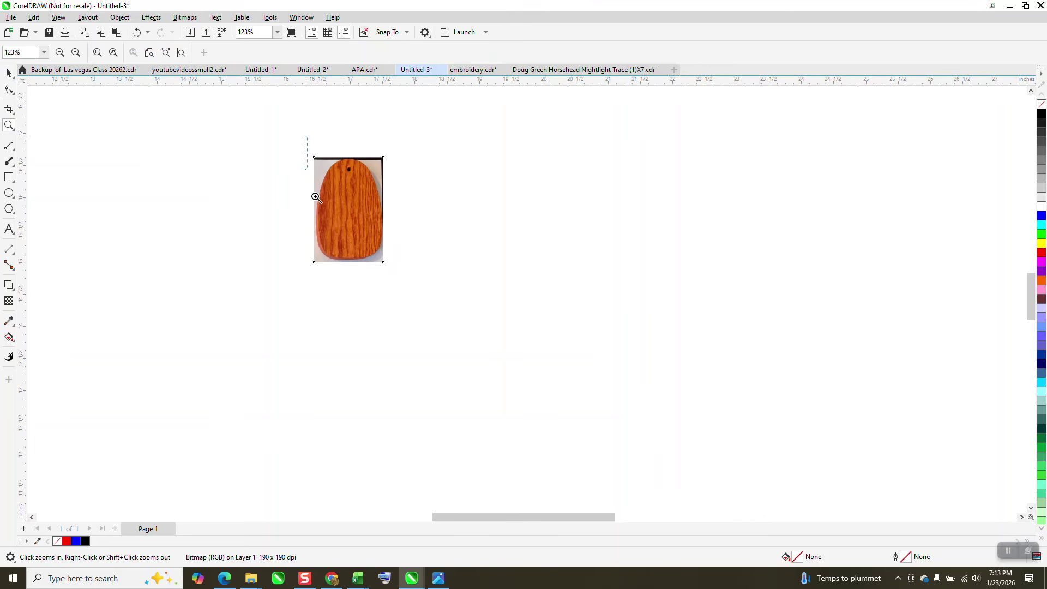
left_click(349, 180)
left_click(8, 72)
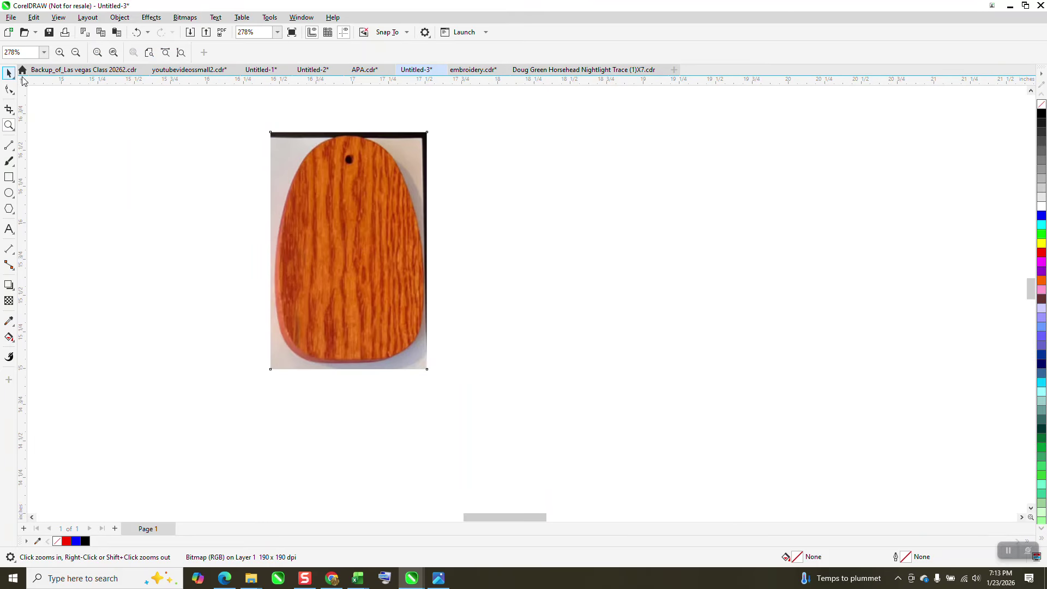
left_click(340, 147)
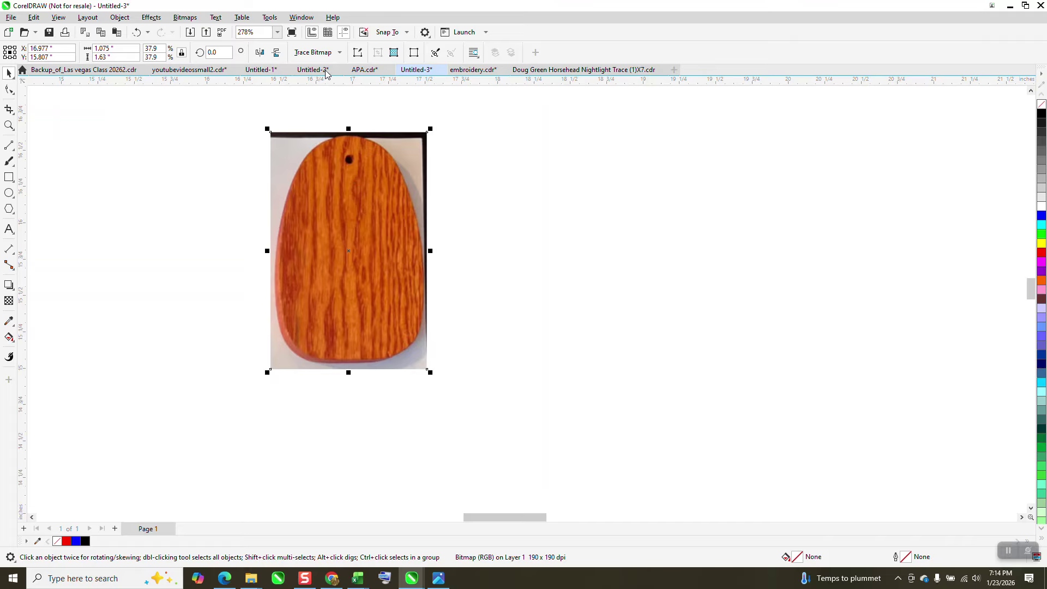
left_click(340, 53)
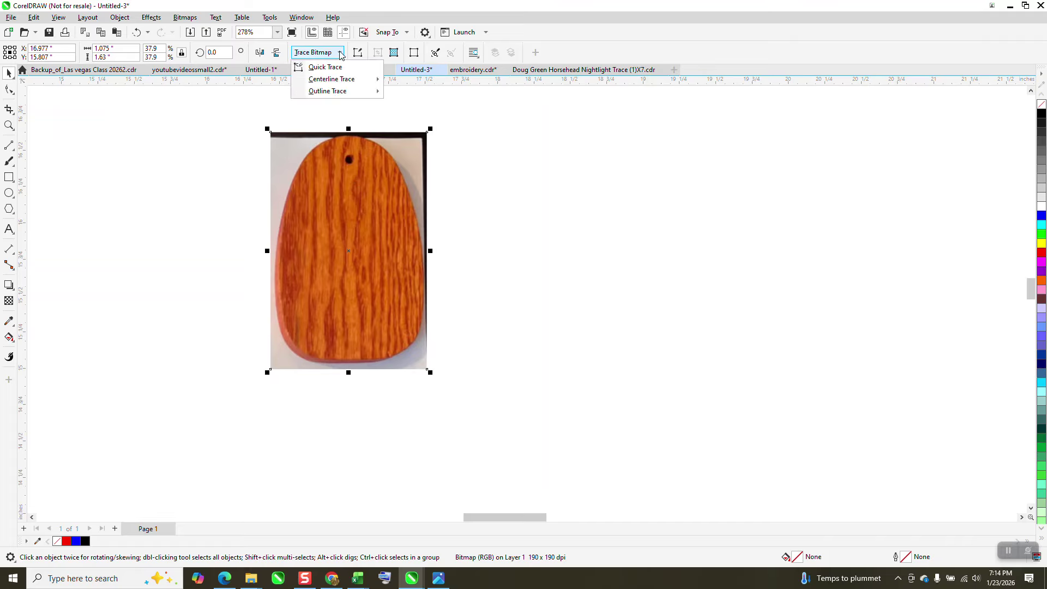
mouse_move(339, 92)
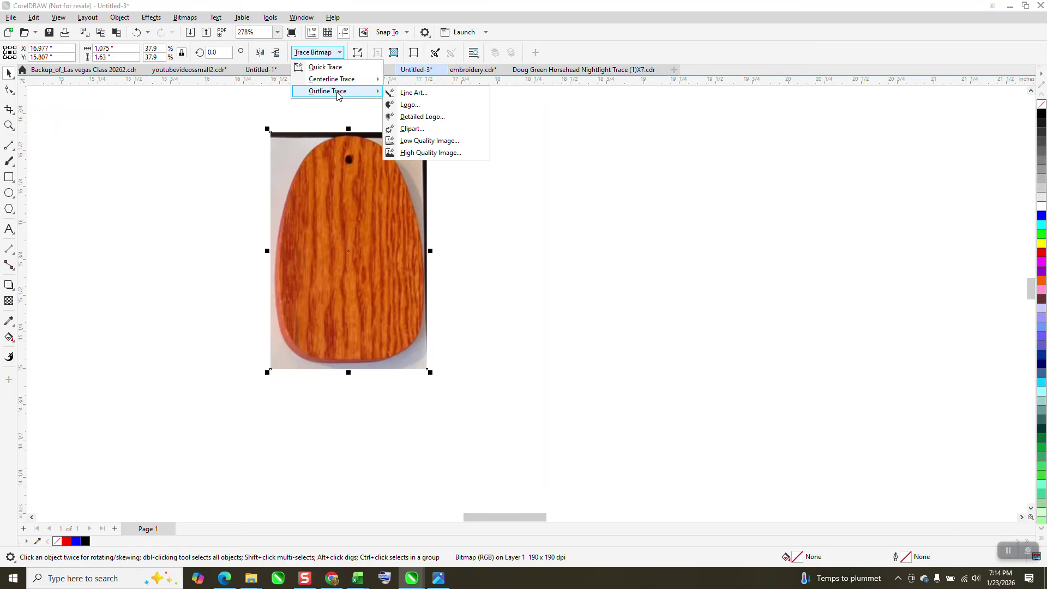
left_click(418, 132)
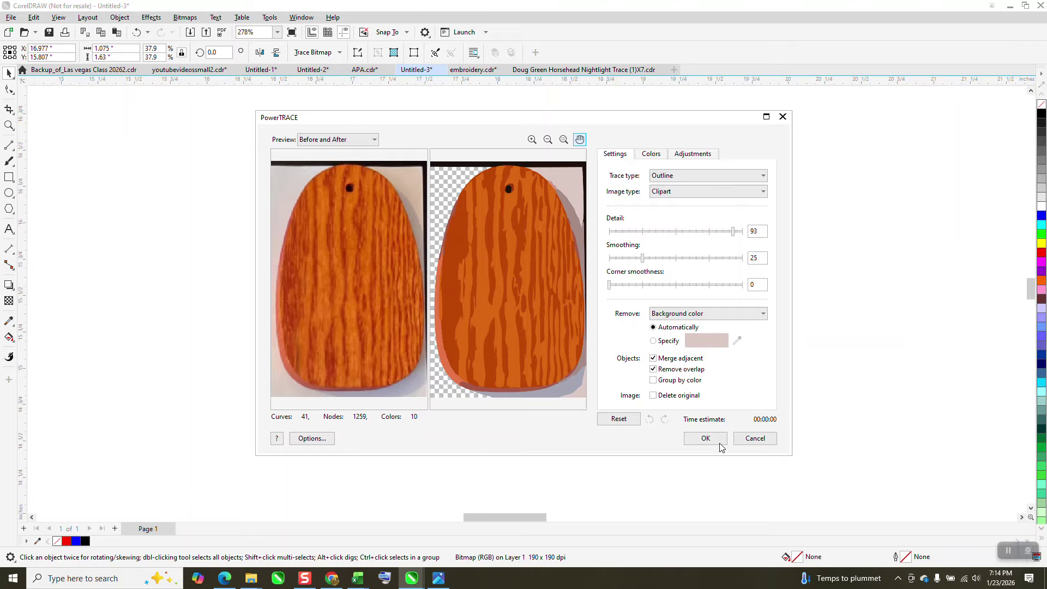
left_click(762, 314)
left_click(684, 342)
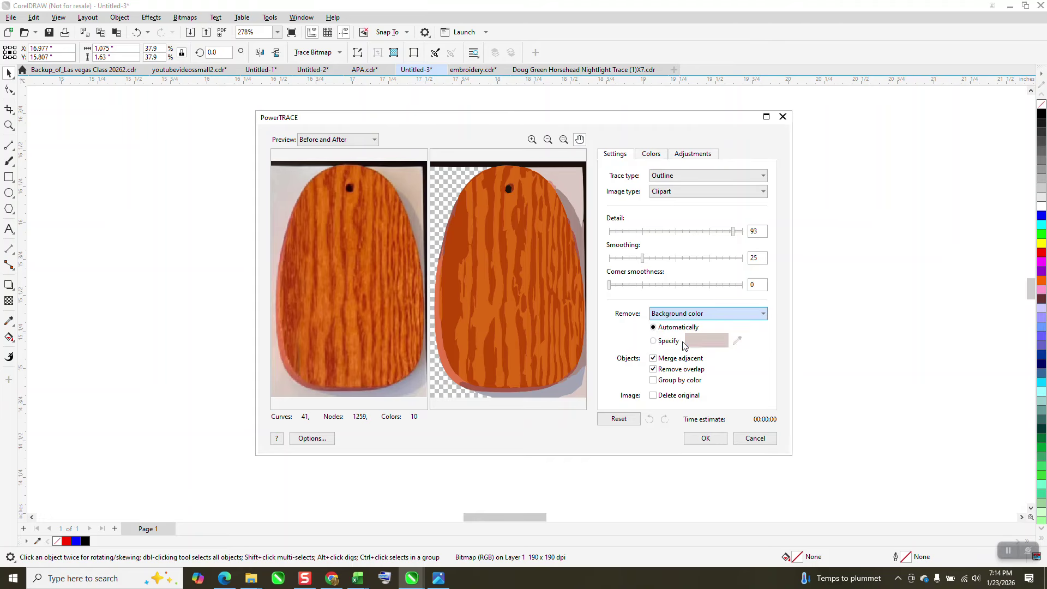
left_click(704, 439)
left_click_drag(416, 283, 553, 284)
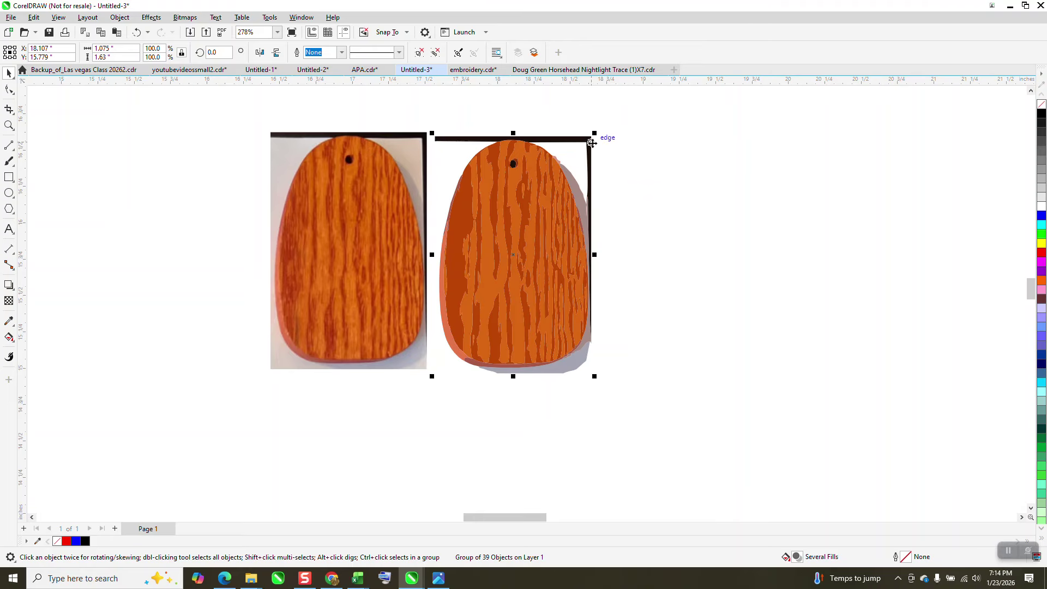
Step: Ungroup the traced artwork and delete its black border and the grey shadow shapes along the right side
left_click(119, 17)
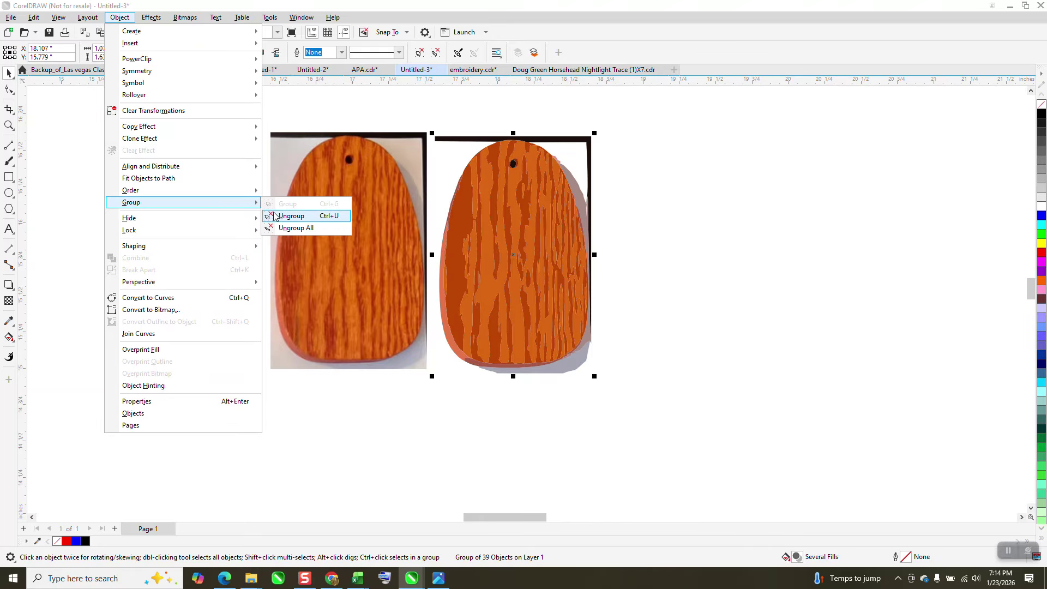
left_click(272, 215)
left_click(452, 139)
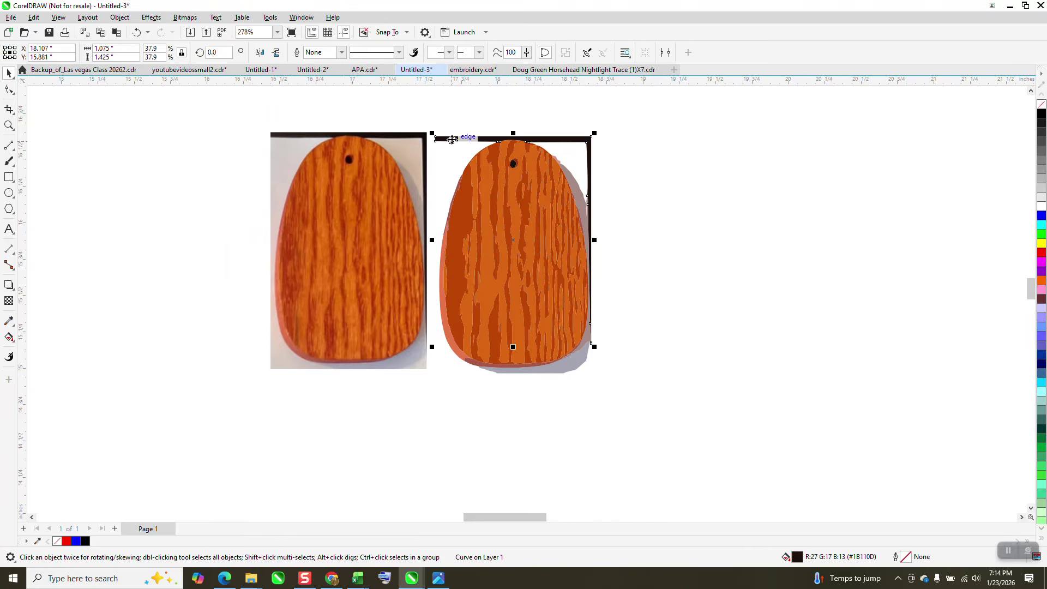
key("Delete")
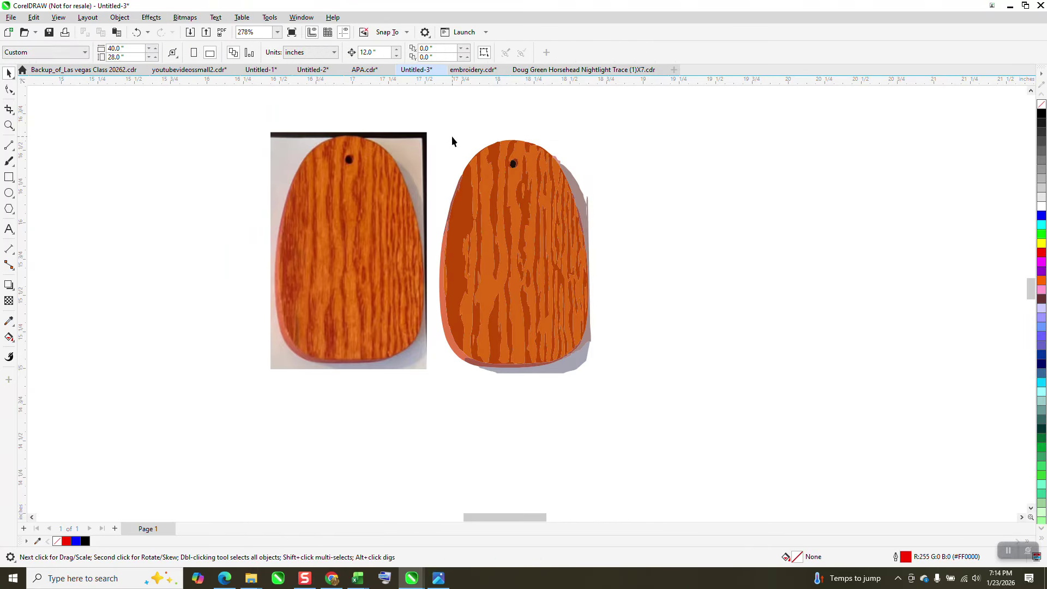
left_click(579, 197)
key("Delete")
left_click(584, 352)
key("Delete")
Step: Delete the leftover shadow fragments at the lower-right and upper-right edges of the traced wooden piece
left_click(9, 126)
left_click_drag(490, 320, 626, 390)
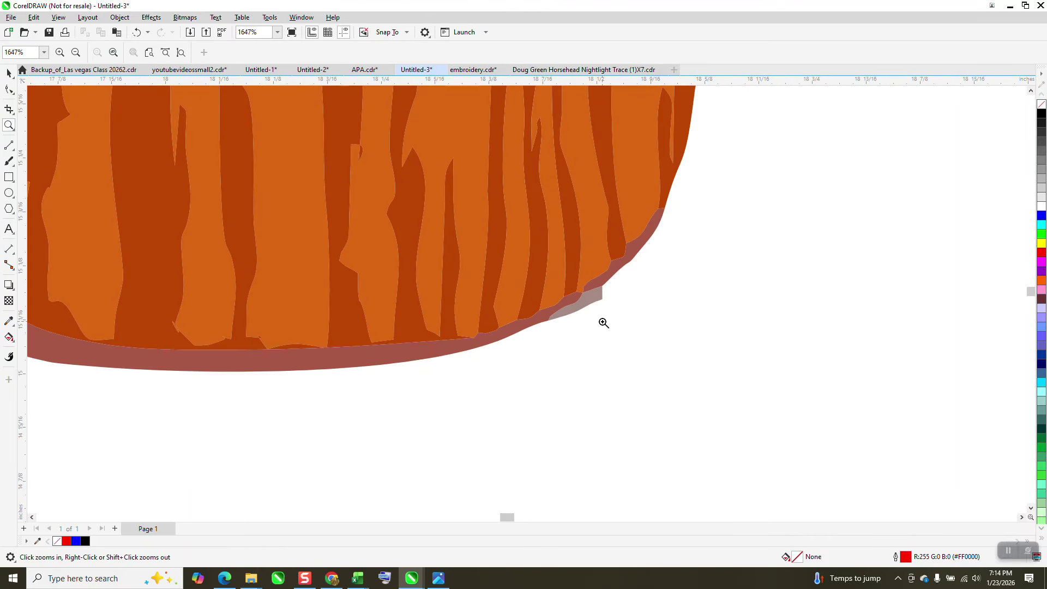
scroll(604, 323, "down", 5)
left_click(13, 97)
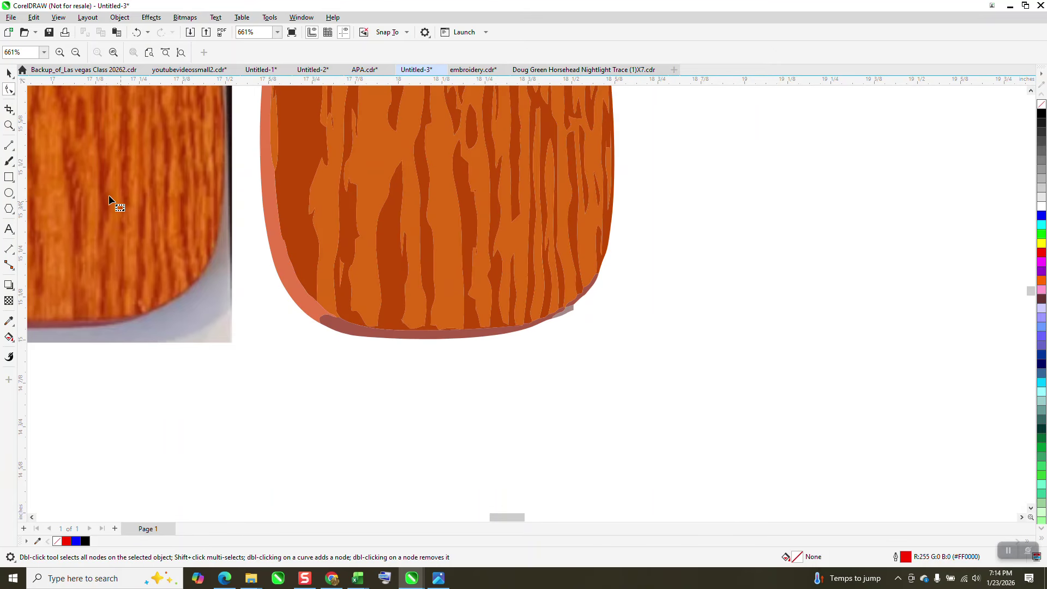
left_click(9, 73)
left_click(570, 310)
key("Delete")
scroll(574, 375, "down", 4)
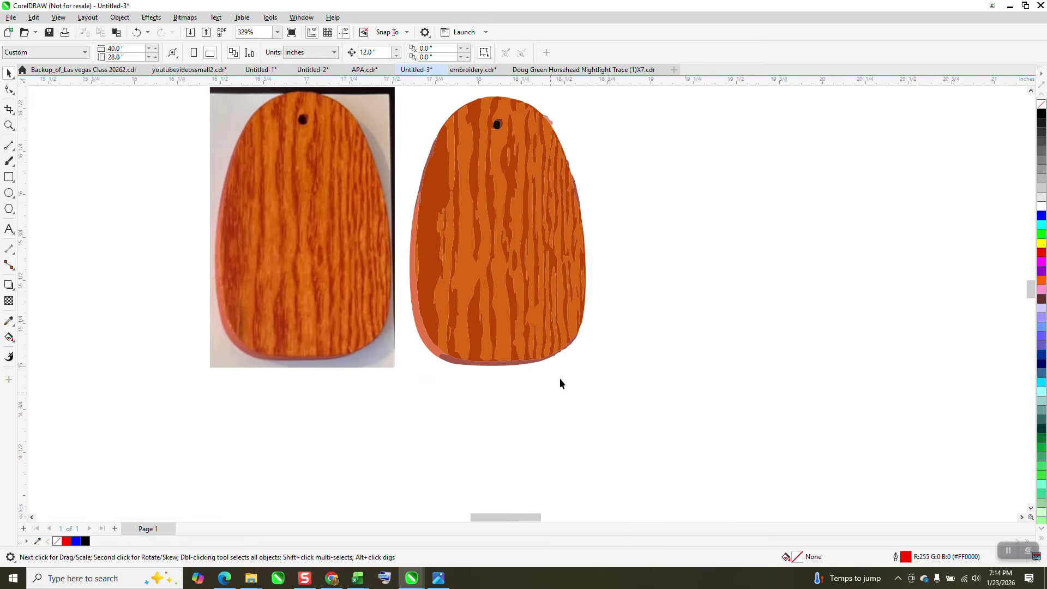
left_click(553, 124)
key("Delete")
Step: Group all the traced wood shapes and move the group about 1.75 inches to the right, away from the photo
left_click(9, 125)
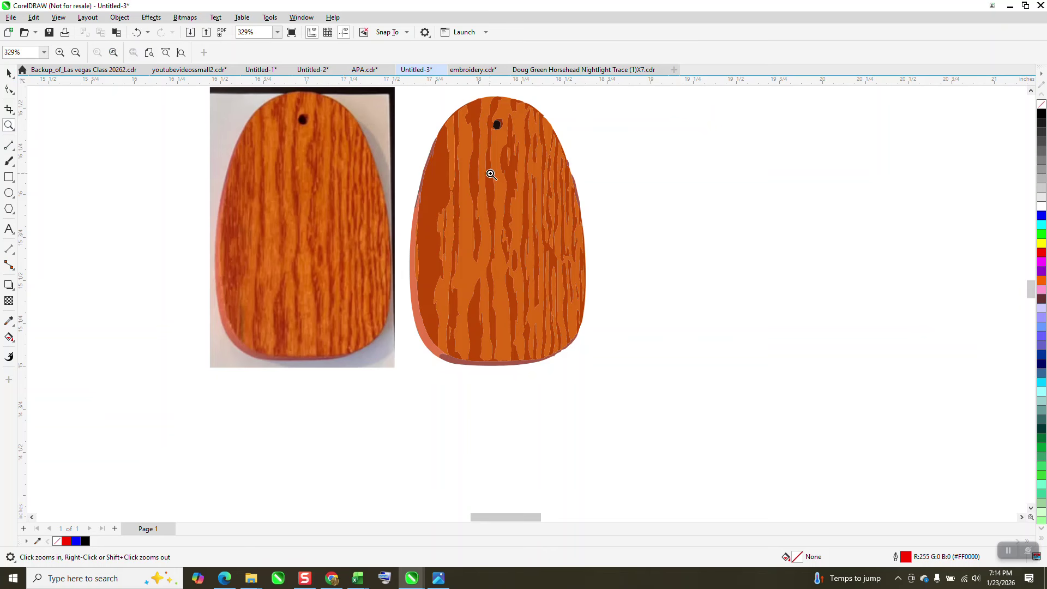
left_click(678, 390)
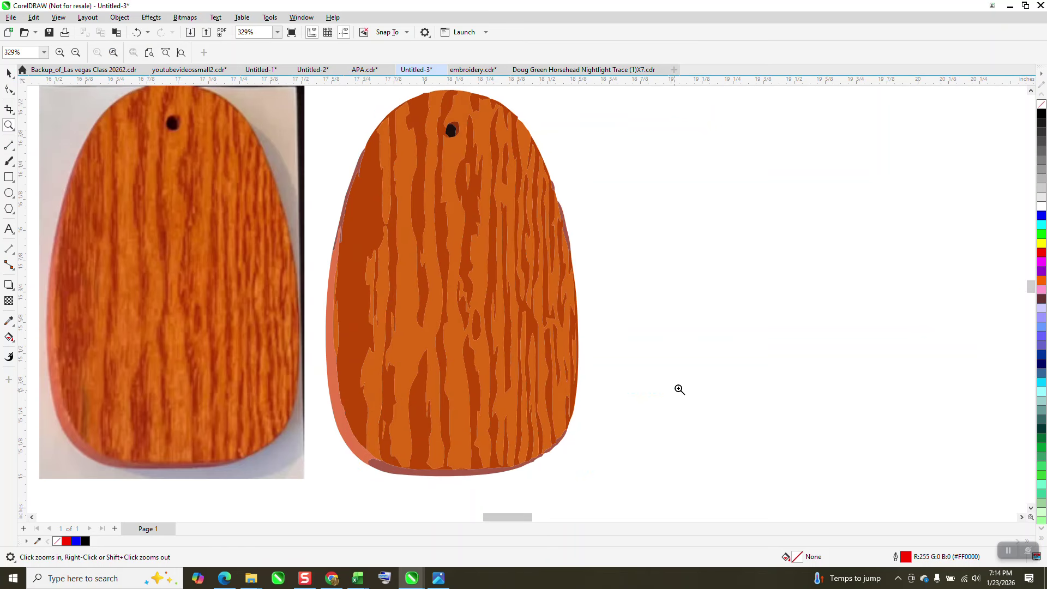
right_click(452, 246)
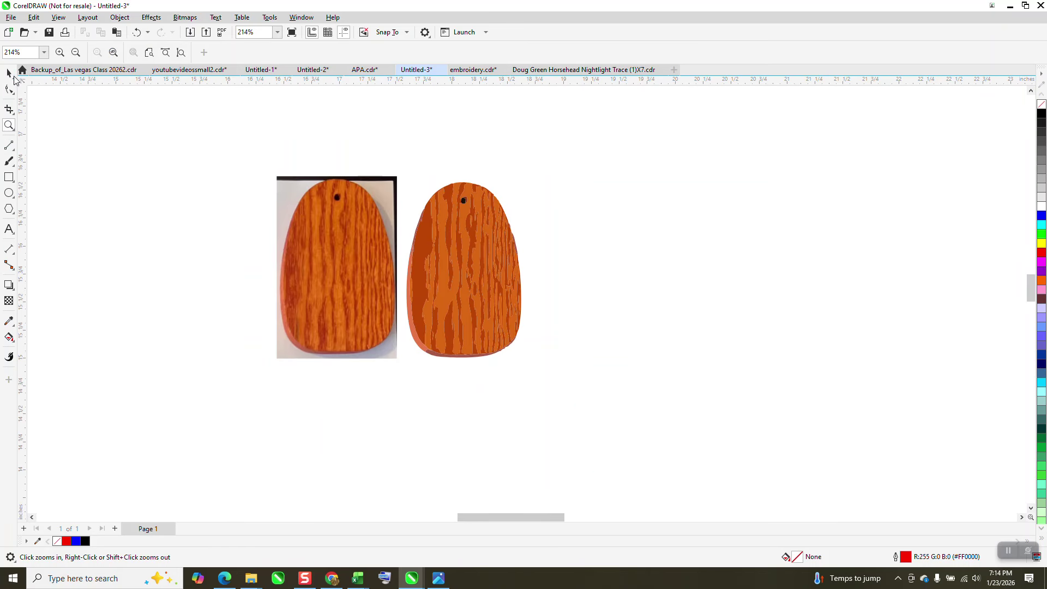
left_click(9, 73)
left_click_drag(397, 166, 607, 360)
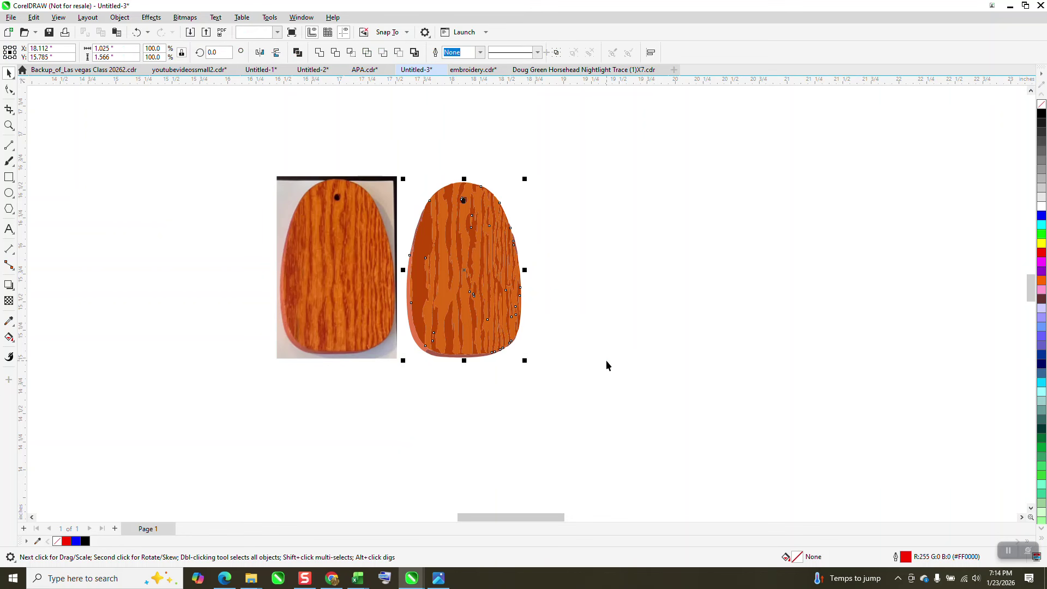
left_click_drag(484, 279, 678, 278)
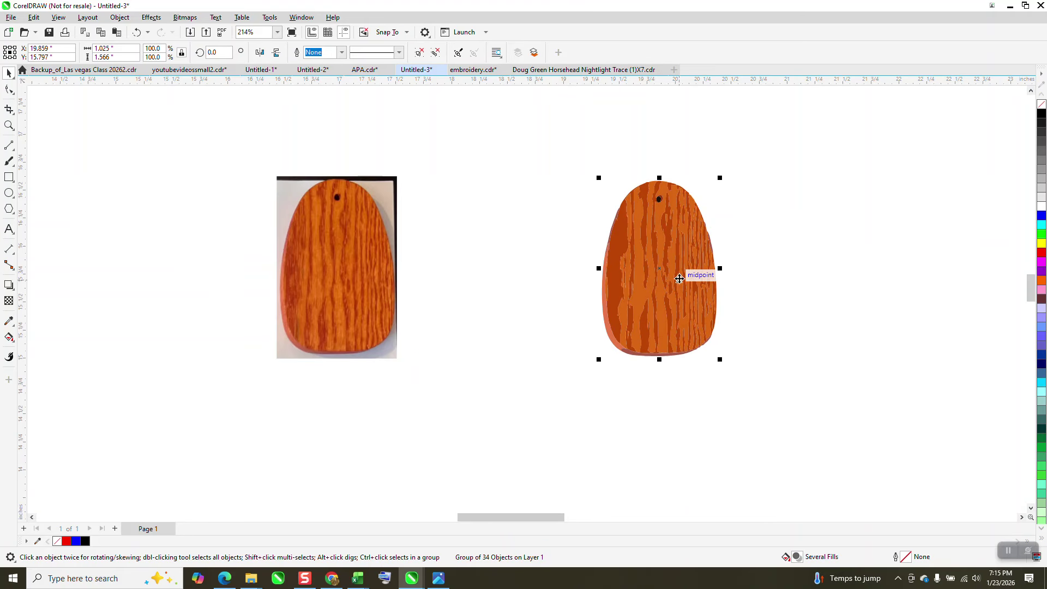
Step: Draw a rectangle about 1.8 by 2.0 inches around the traced wood piece and smart-fill the area between them with blue
left_click(9, 177)
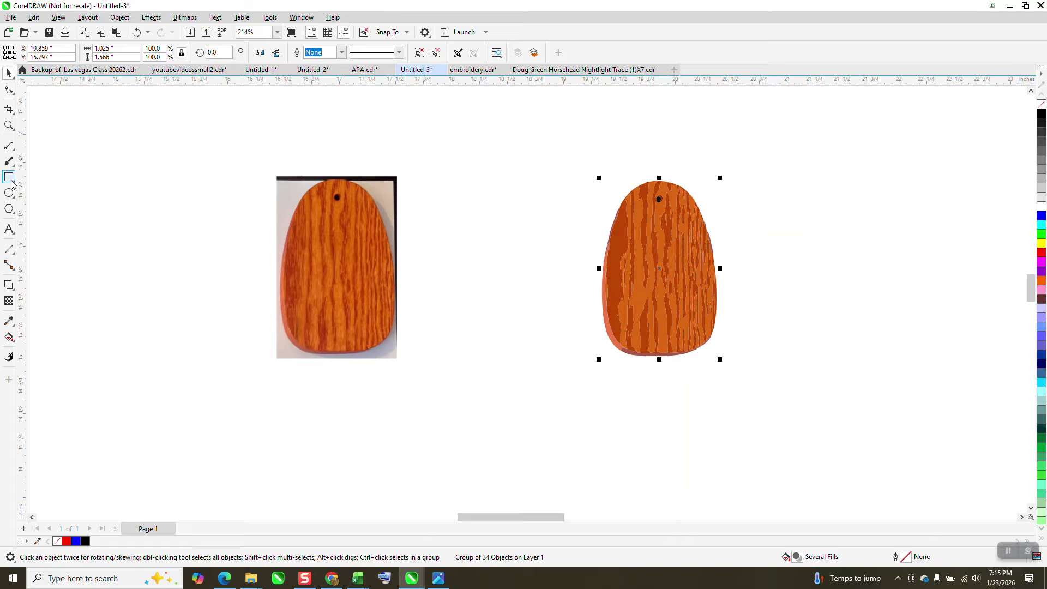
left_click_drag(557, 159, 757, 386)
left_click(8, 337)
left_click(11, 340)
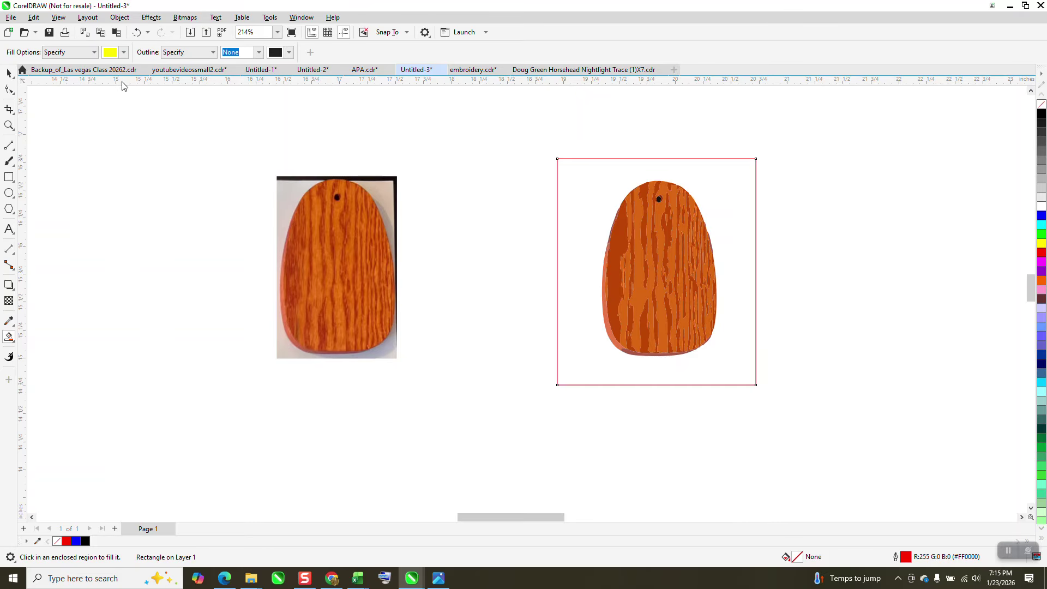
left_click(123, 52)
left_click(158, 121)
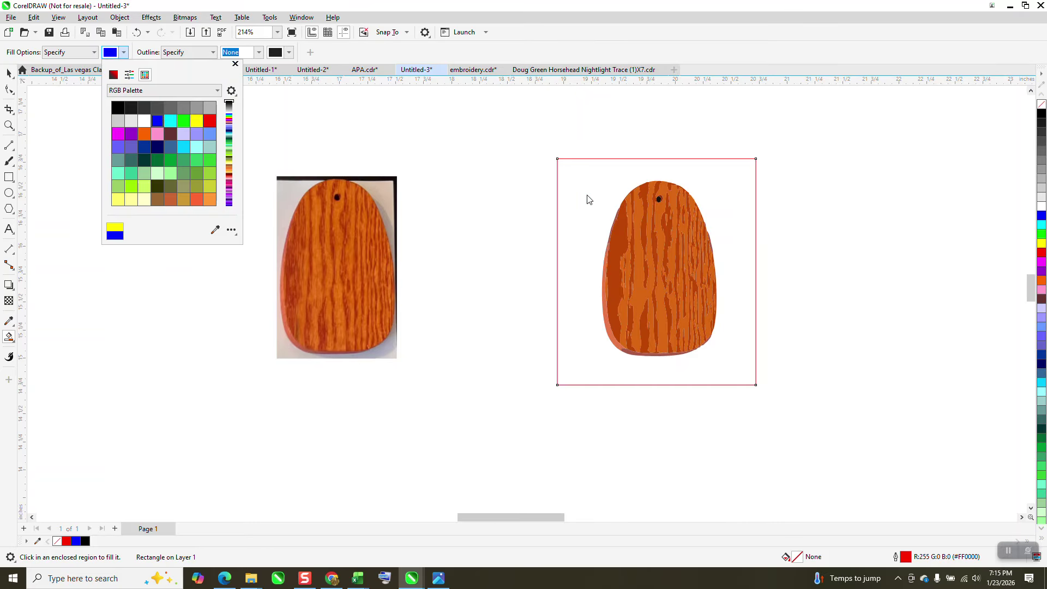
left_click(592, 195)
left_click(592, 194)
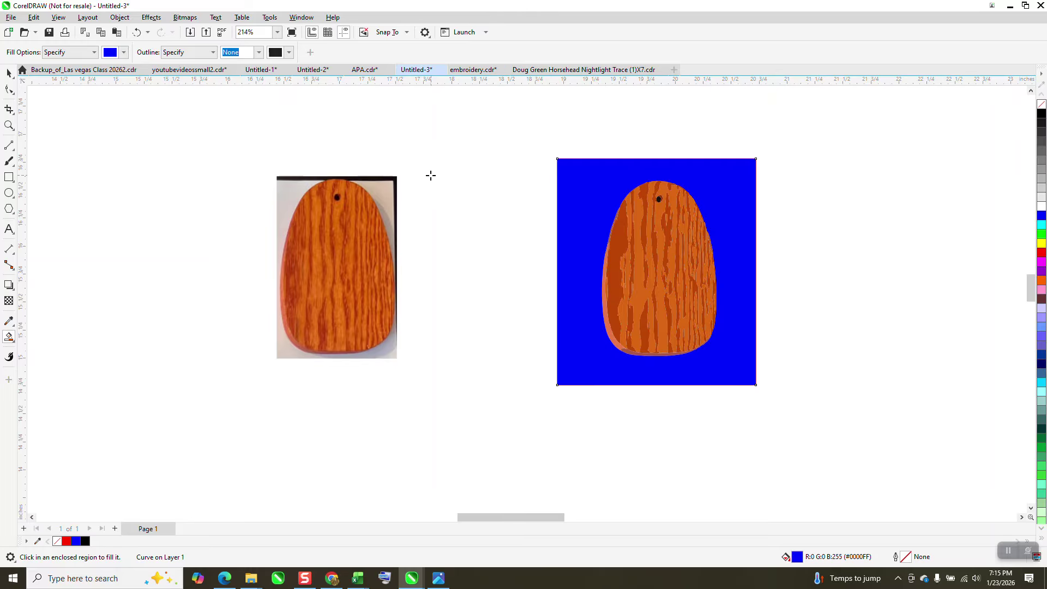
Step: Undo the blue fill and redo it
scroll(405, 163, "down", 1)
scroll(404, 164, "down", 1)
key("ctrl+z")
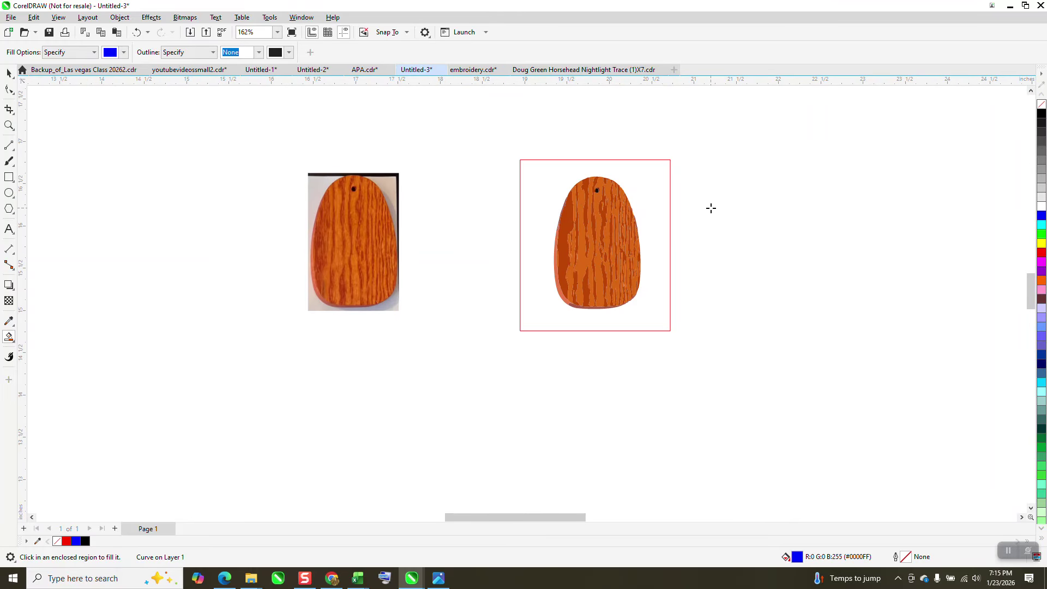
key("ctrl+shift+z")
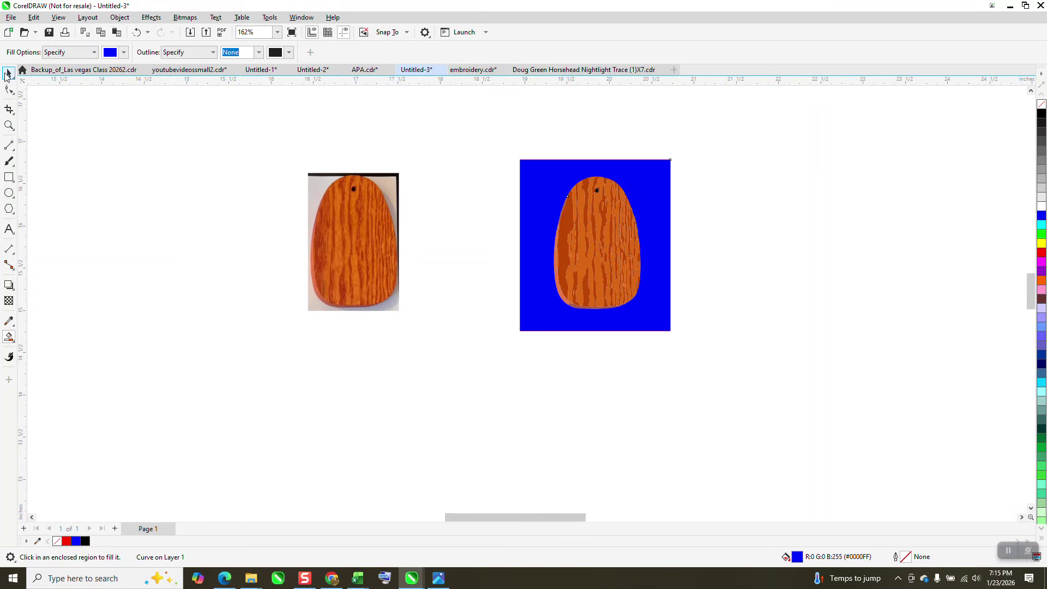
Step: Set the nudge distance to 3 inches and nudge the blue filled shape once to the right, clear of the trace
key("space")
left_click(671, 167)
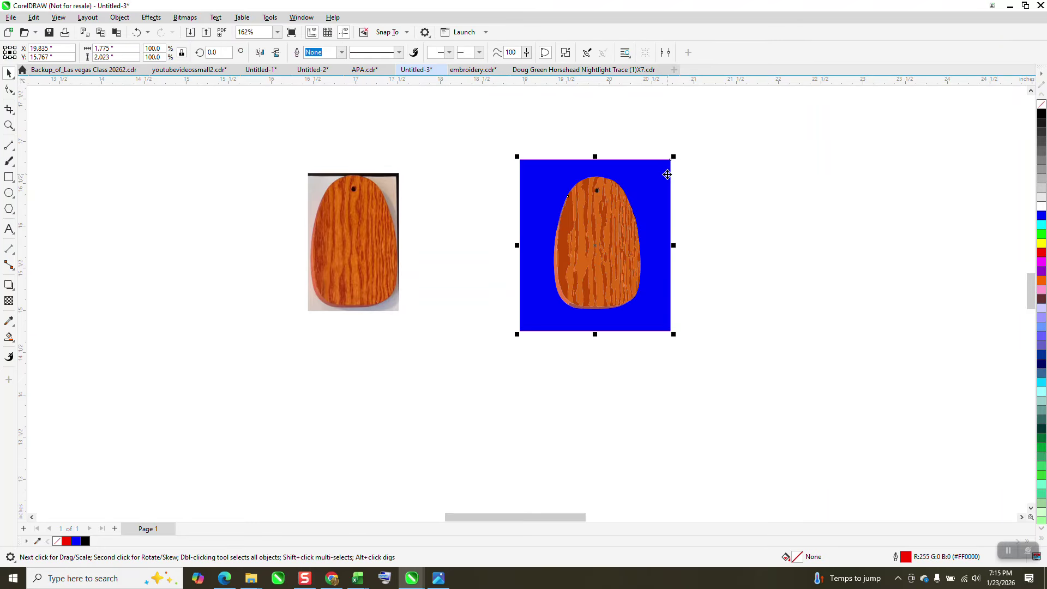
left_click(538, 138)
type("3")
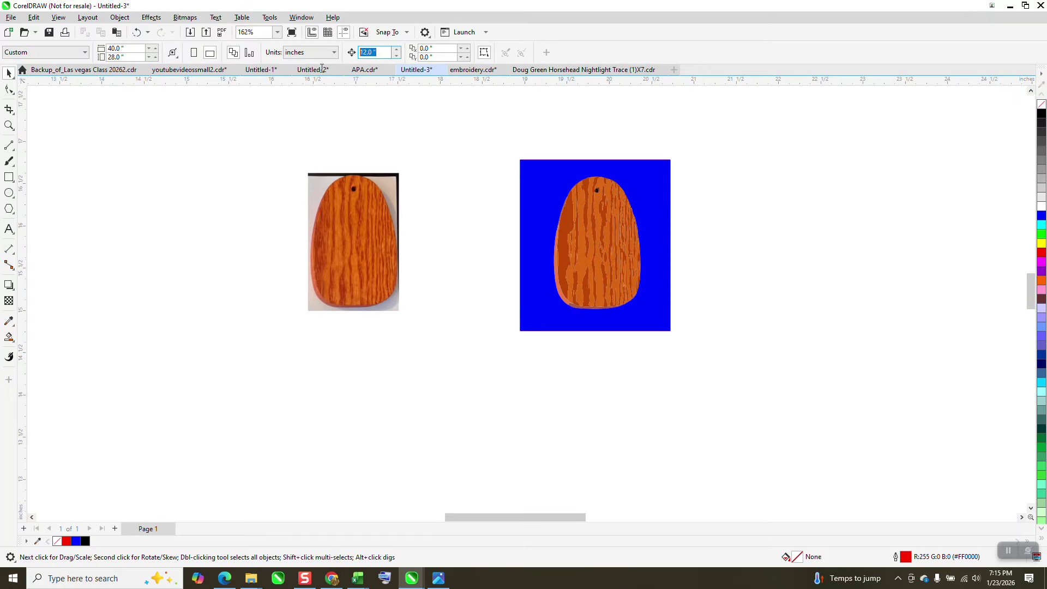
left_click(660, 196)
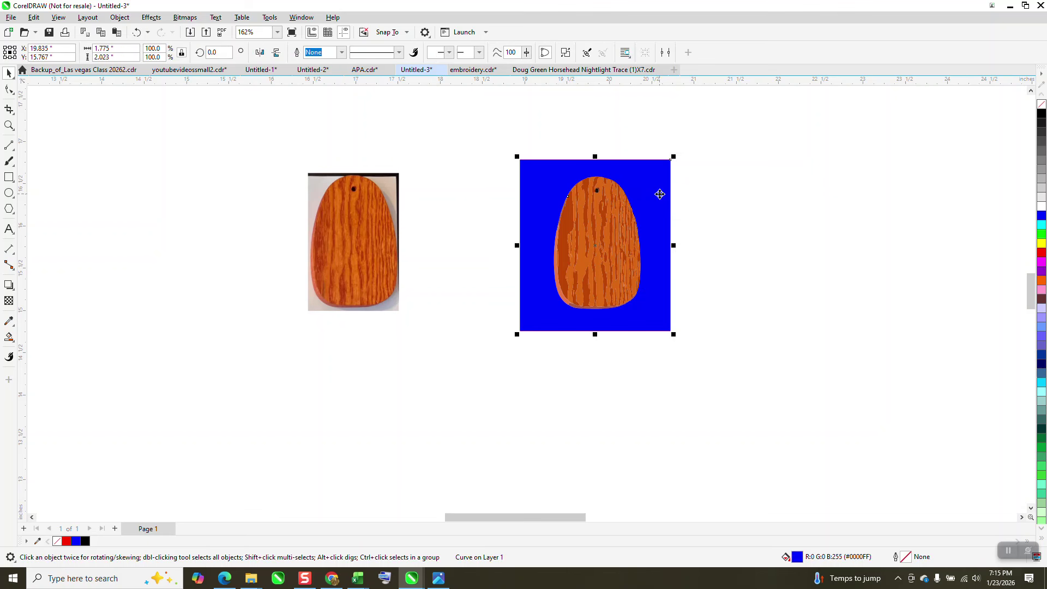
key("Right")
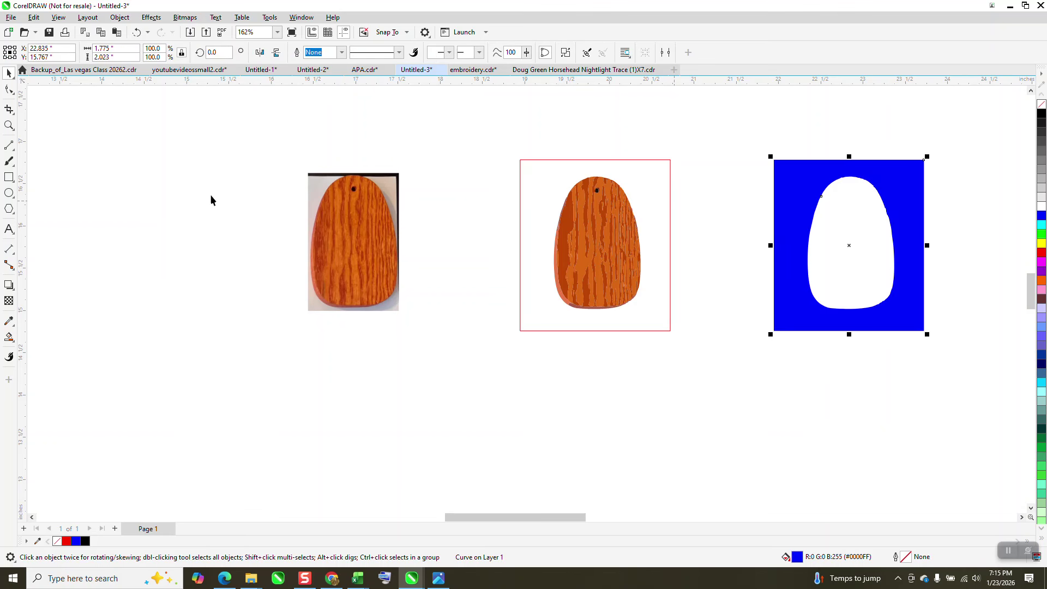
Step: Draw a circle about 0.05 inch in diameter beside the trace and place it centered over the black hole
left_click(9, 127)
left_click(613, 200)
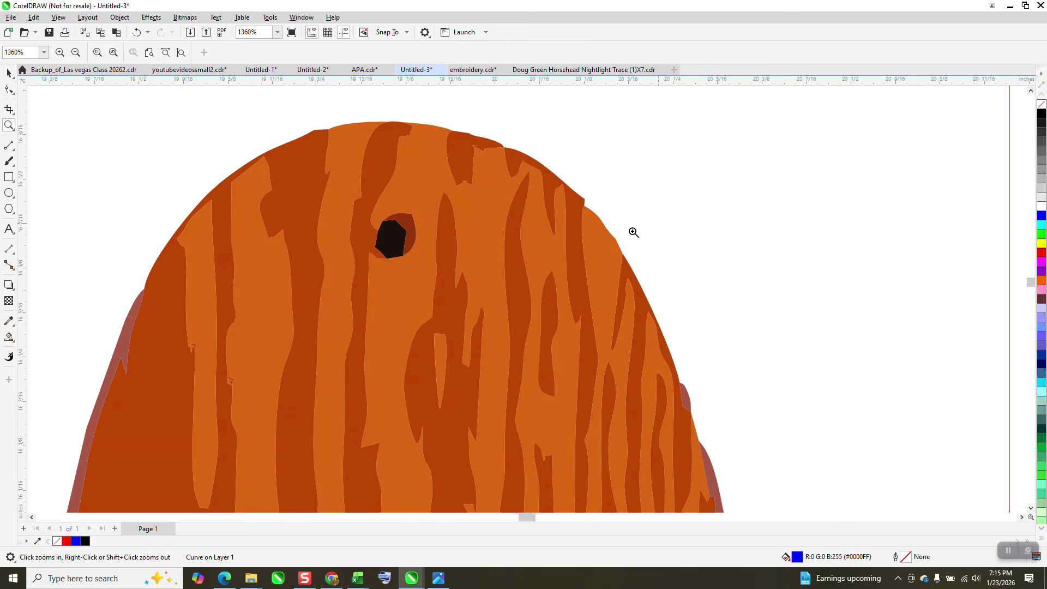
left_click(8, 193)
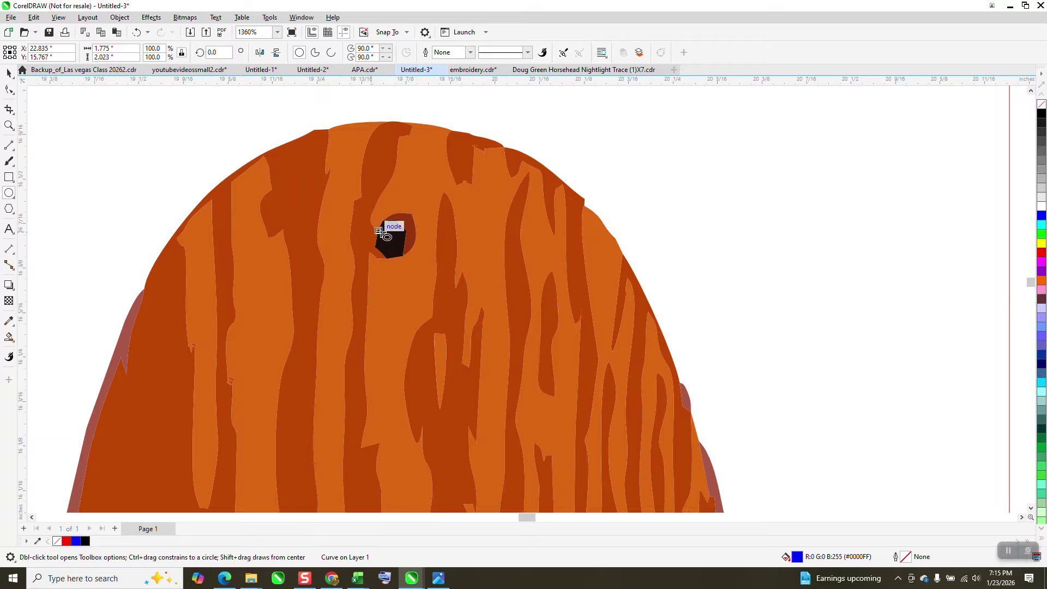
left_click_drag(689, 178, 673, 205)
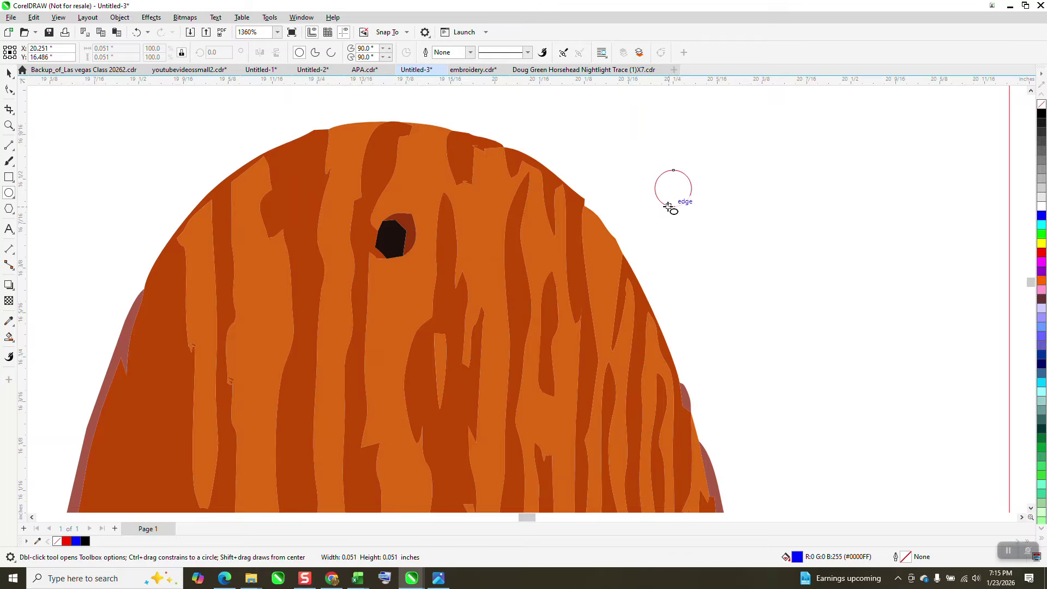
left_click(7, 72)
left_click_drag(675, 192, 392, 240)
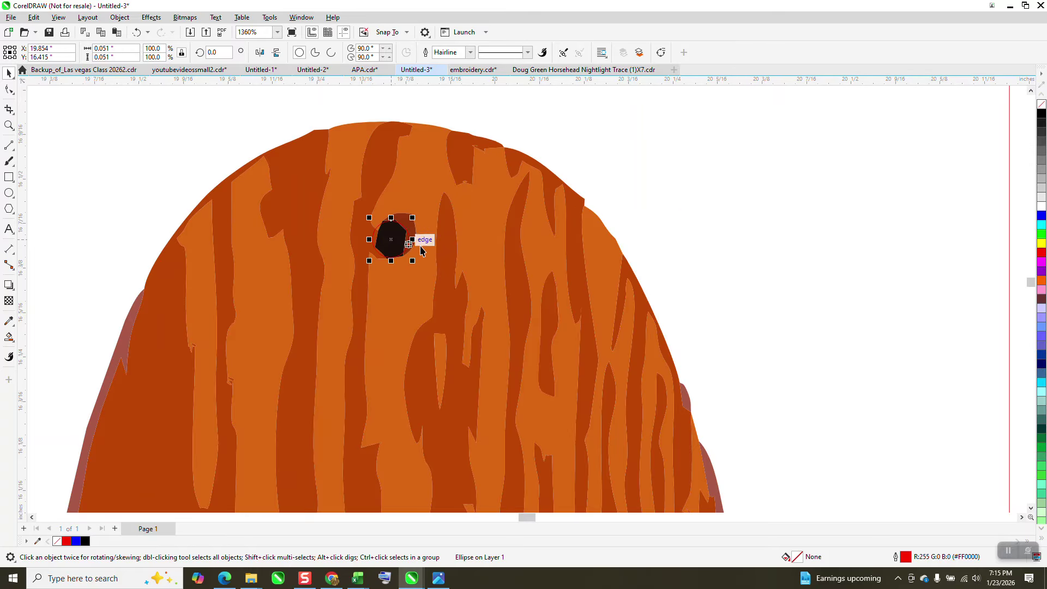
Step: Shift the small hole circle 3 inches to the right into the white cutout of the blue shape
scroll(392, 240, "down", 4)
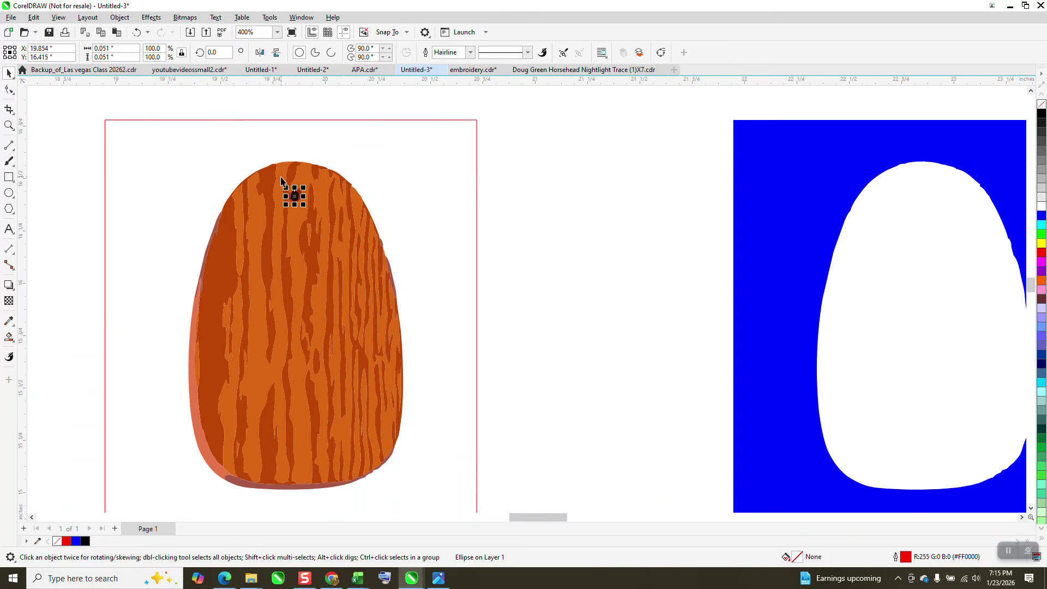
key("ctrl+d")
scroll(225, 97, "down", 2)
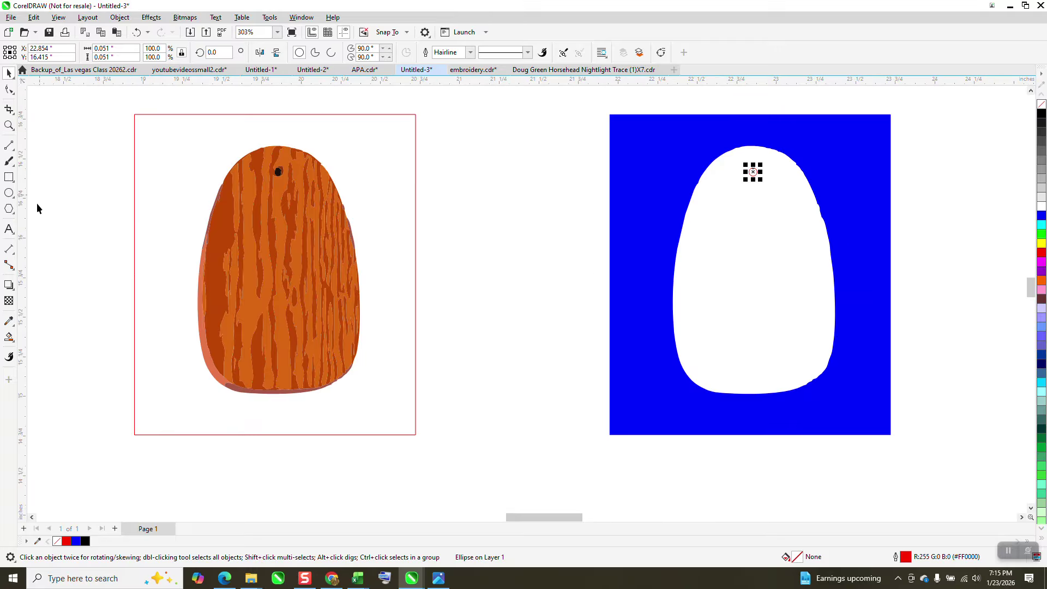
Step: Smart-fill the white cutout around the hole circle with red and move the resulting tag shape 3 inches down
left_click(9, 338)
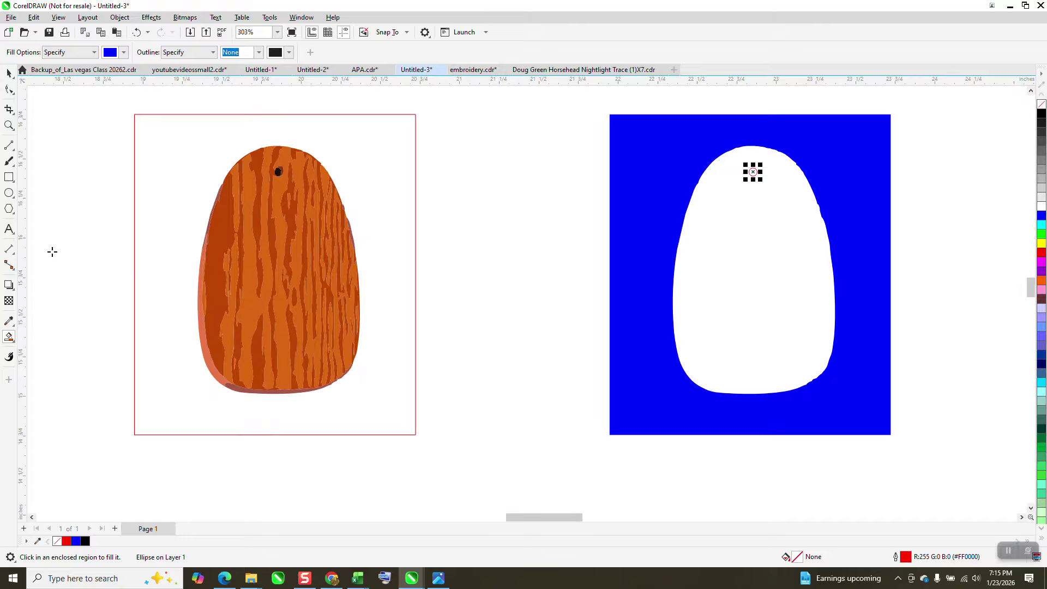
left_click(123, 52)
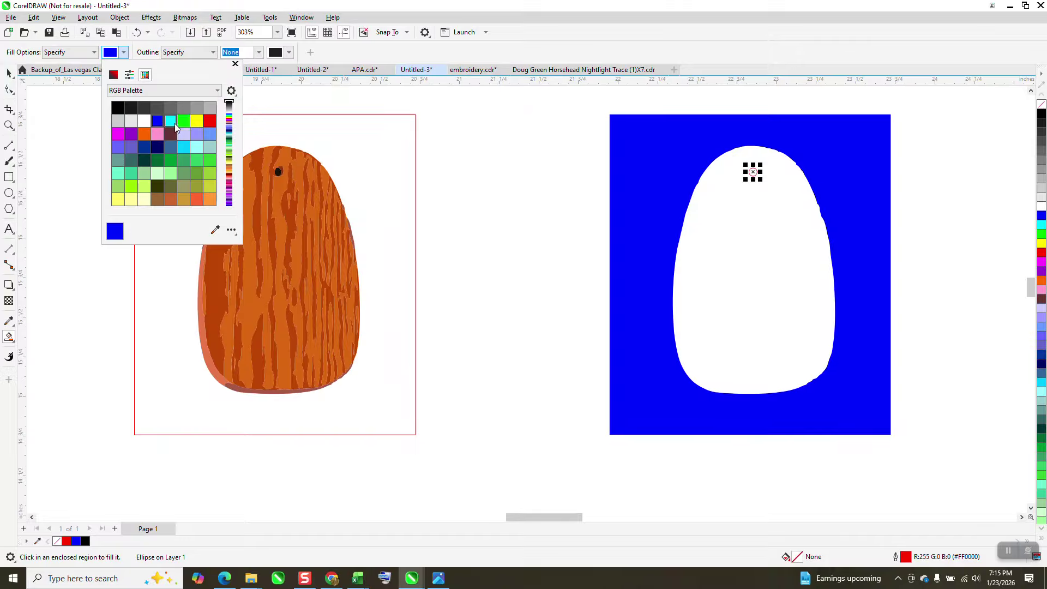
left_click(210, 121)
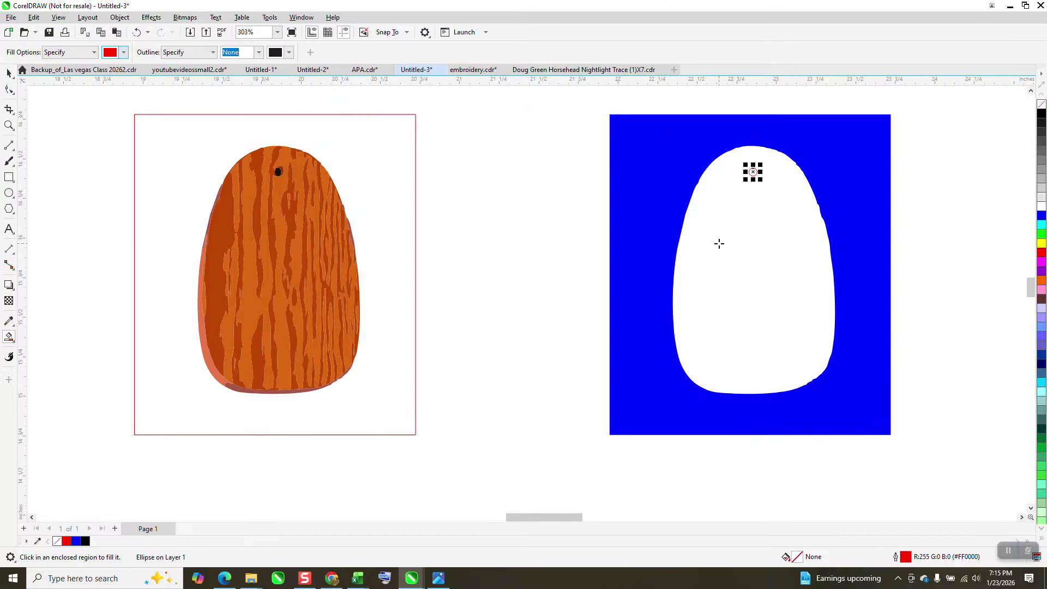
left_click(718, 243)
scroll(723, 222, "down", 2)
key("Down")
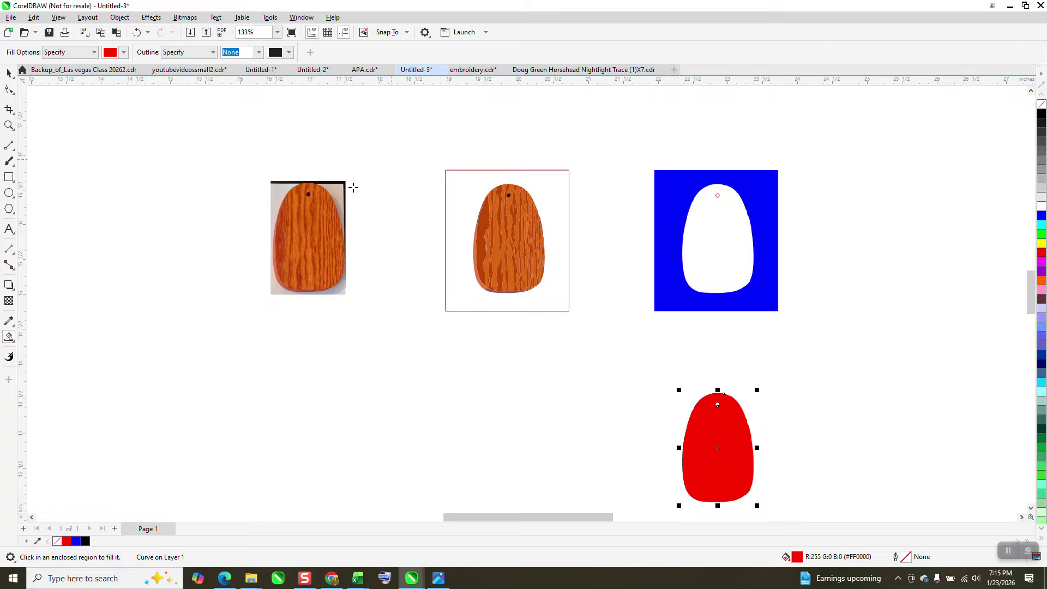
key("space")
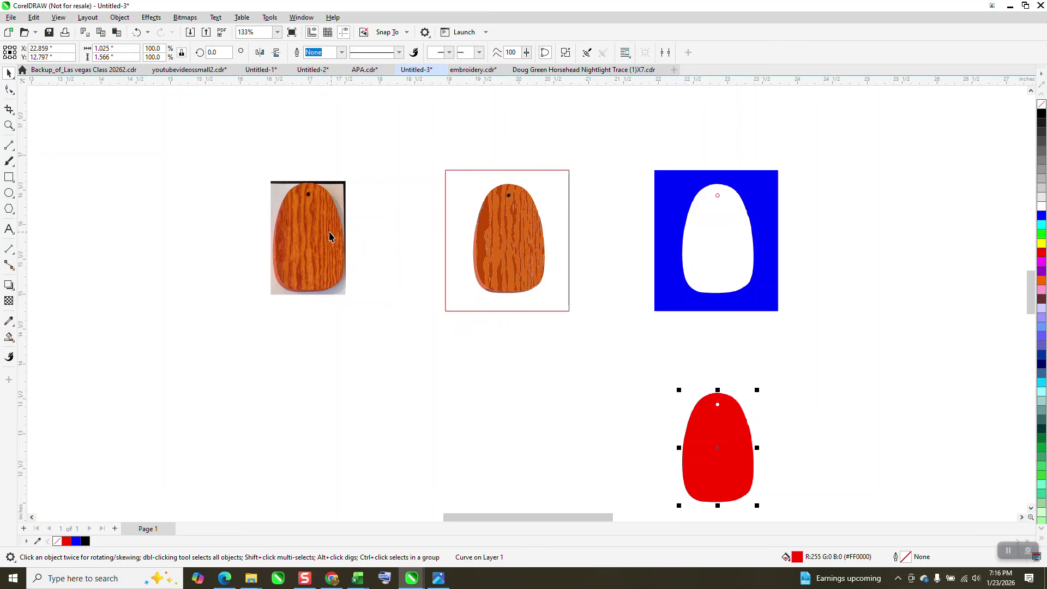
Step: Move the photo about 2 inches to the left and delete the framed wood trace and the blue shape
left_click_drag(330, 231, 180, 244)
scroll(473, 295, "down", 6)
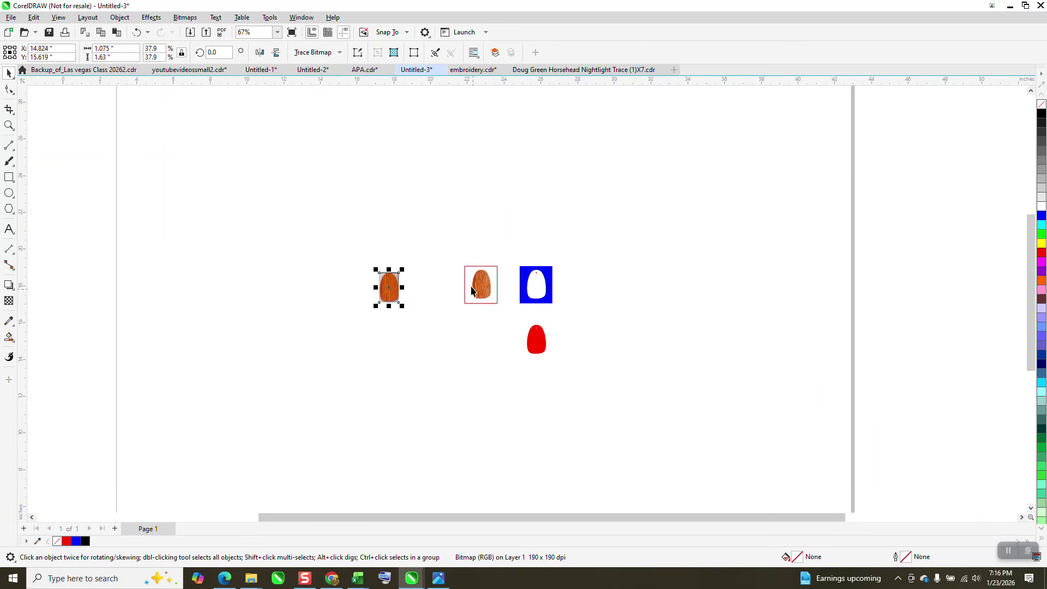
left_click_drag(461, 257, 519, 290)
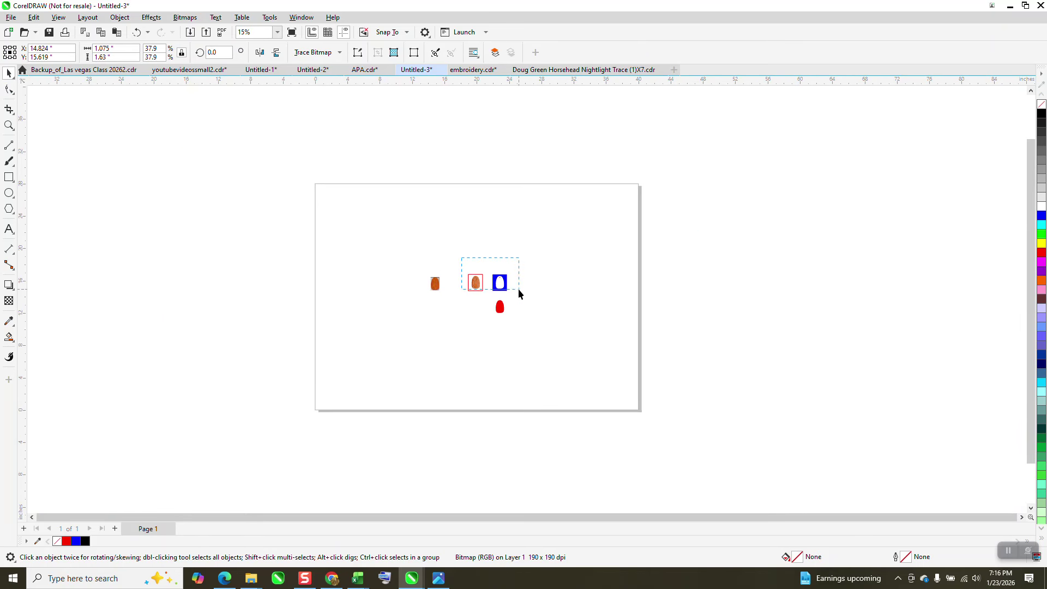
key("Delete")
Step: Center the red tag shape on the page and replace its red fill with a black hairline outline
left_click(499, 307)
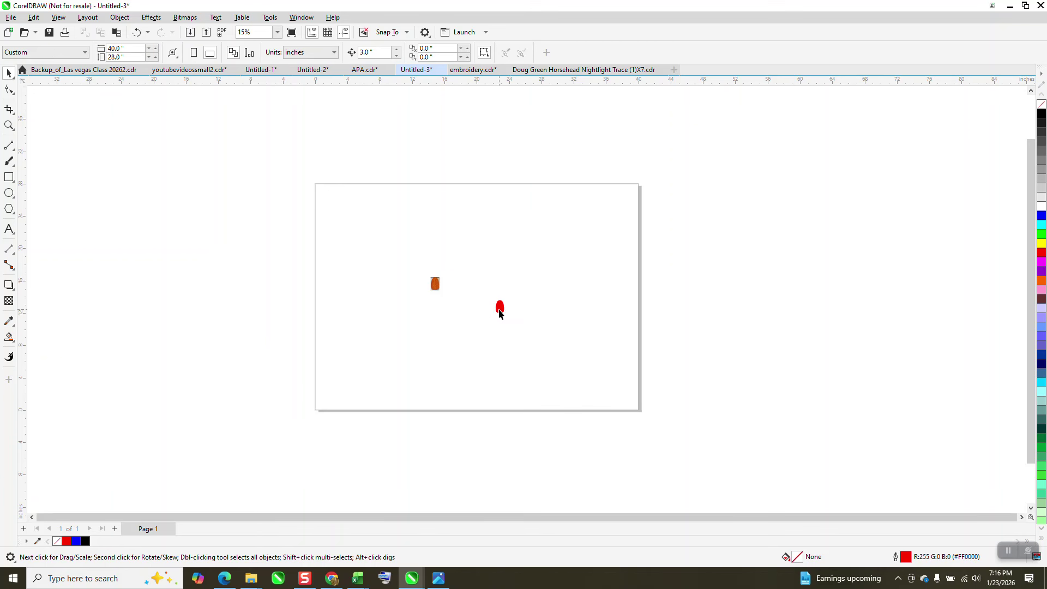
left_click_drag(500, 307, 483, 295)
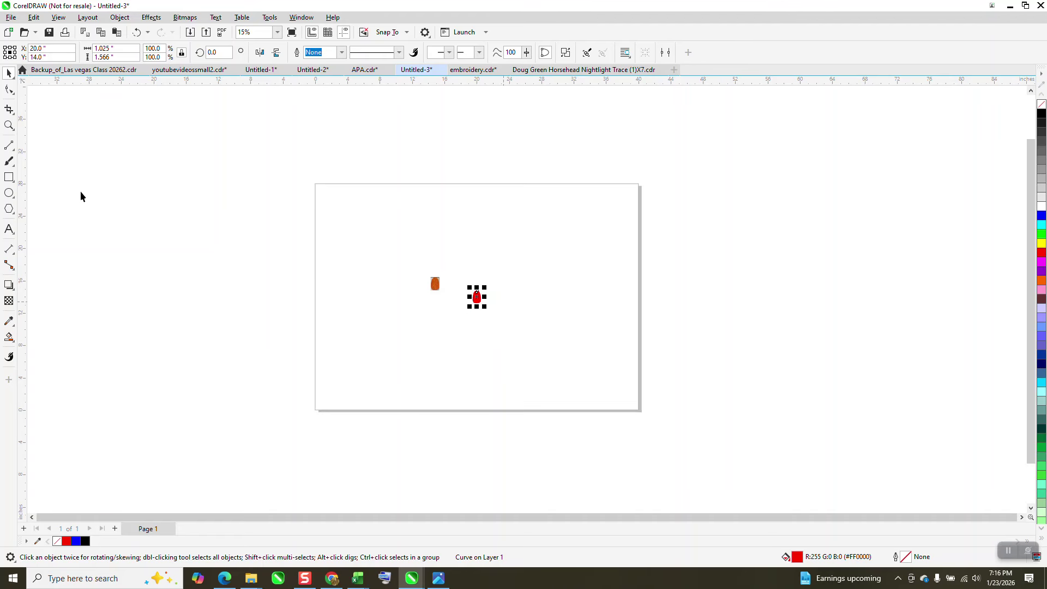
left_click(9, 126)
left_click_drag(513, 334, 514, 334)
left_click_drag(304, 149, 484, 294)
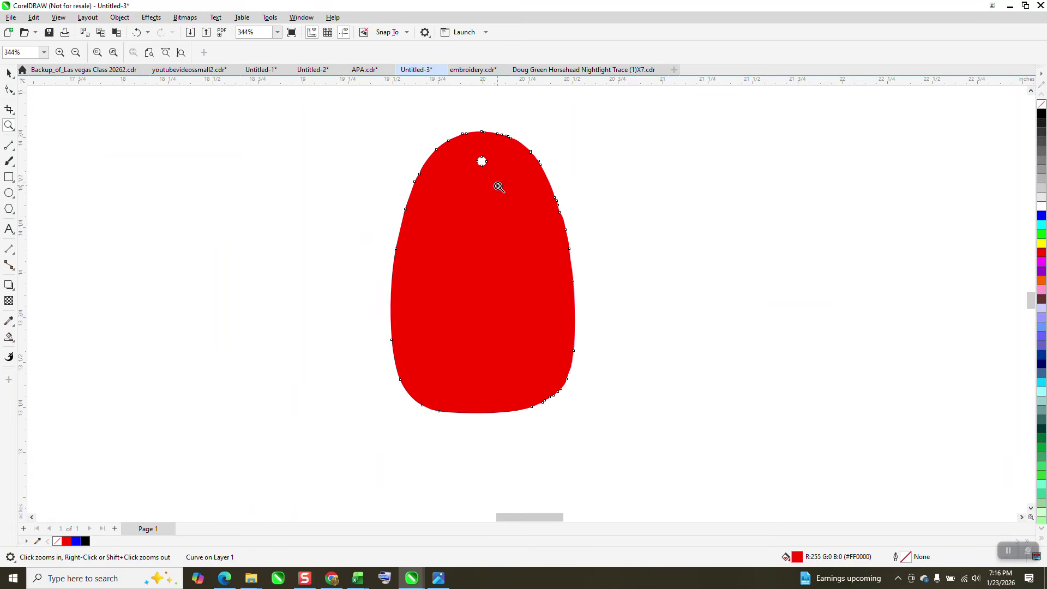
key("space")
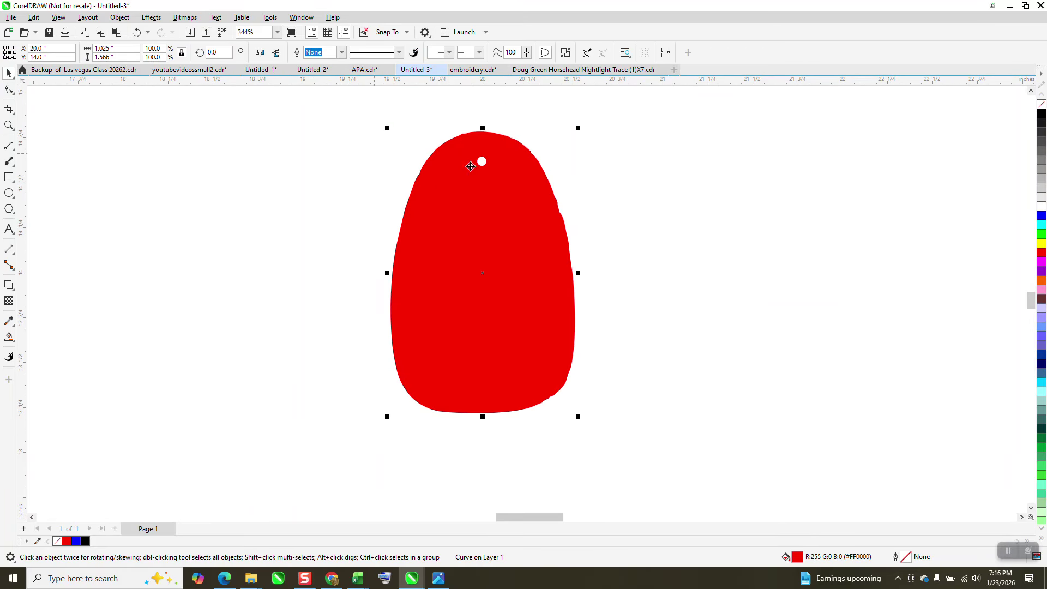
left_click(1041, 105)
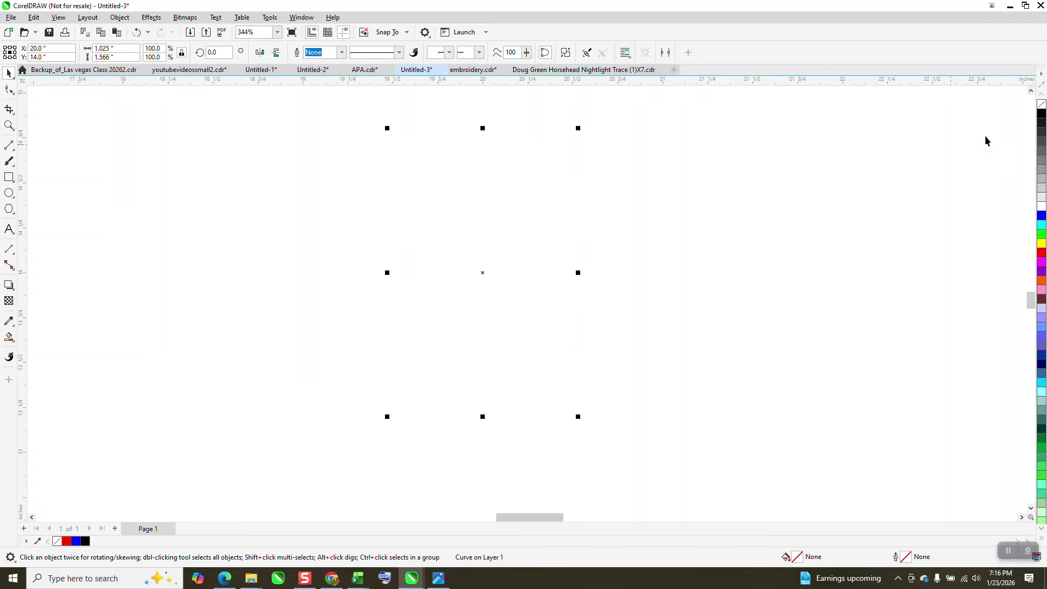
right_click(1042, 115)
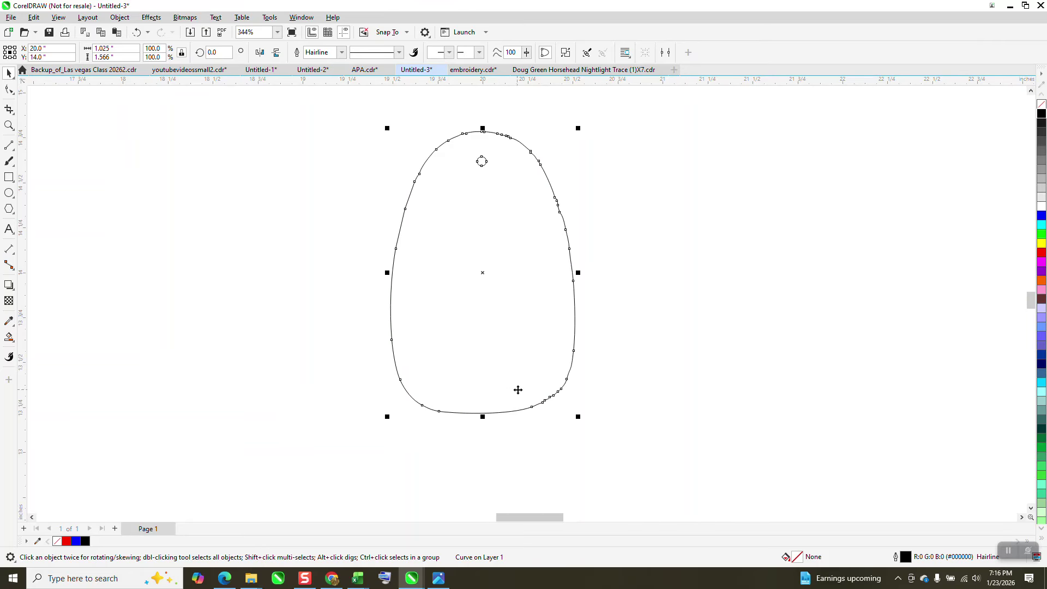
Step: Draw a vertical line about 2.2 inches long beside the tag outline and center it on the page
left_click(9, 145)
left_click(292, 85)
left_click_drag(299, 424, 316, 484)
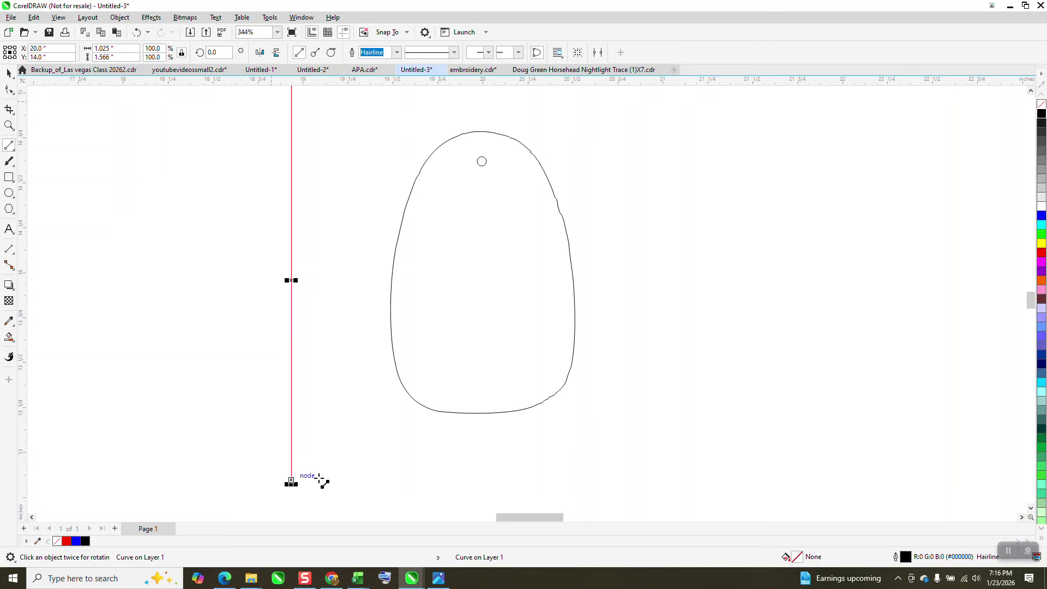
key("p")
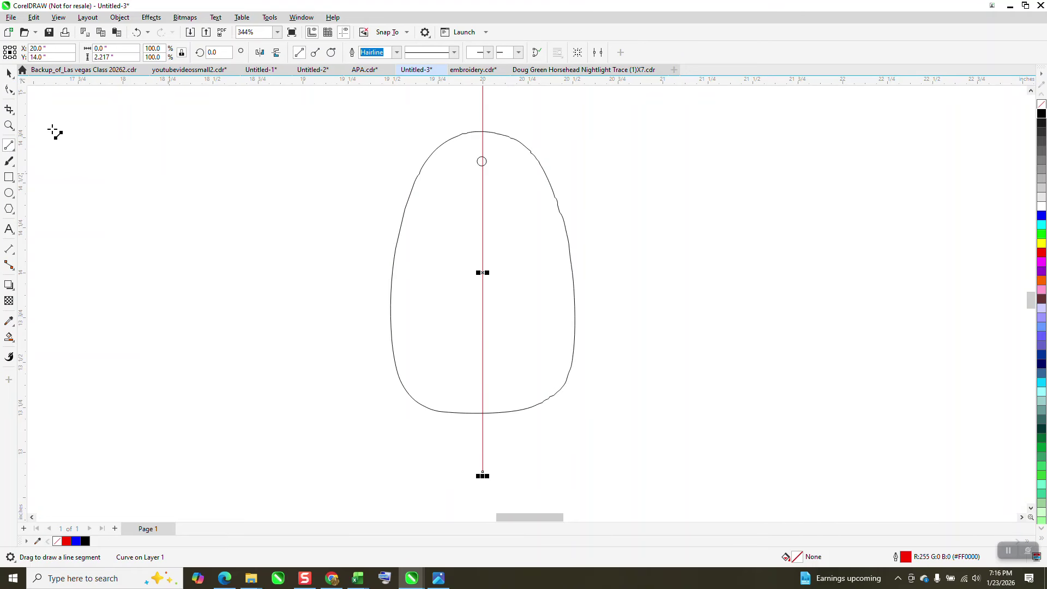
Step: Break the tag curve apart to separate the hole circle from the outer outline
key("z")
left_click_drag(436, 145, 525, 197)
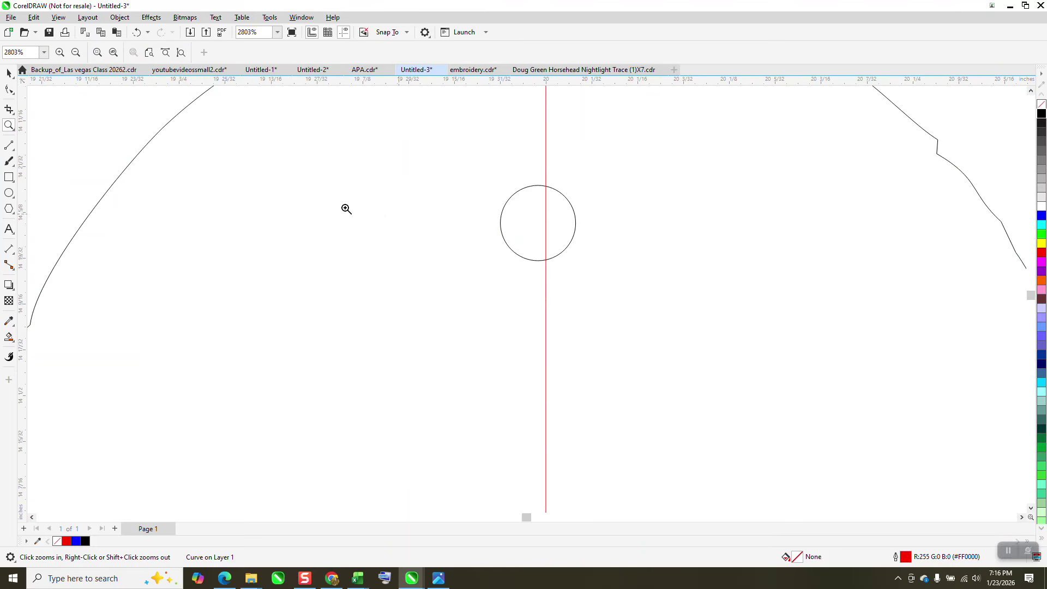
left_click(9, 73)
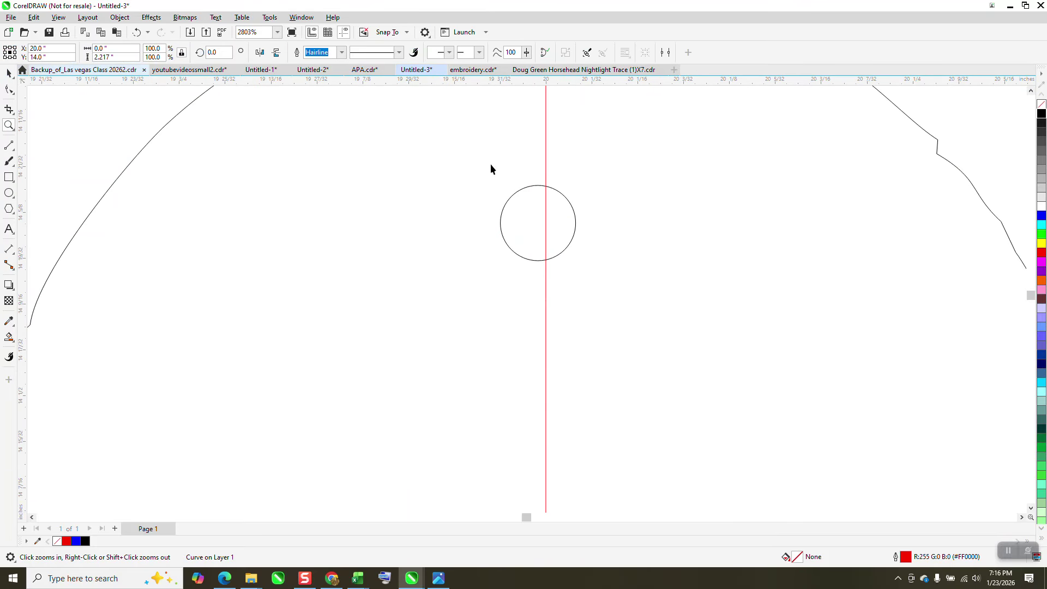
left_click(568, 205)
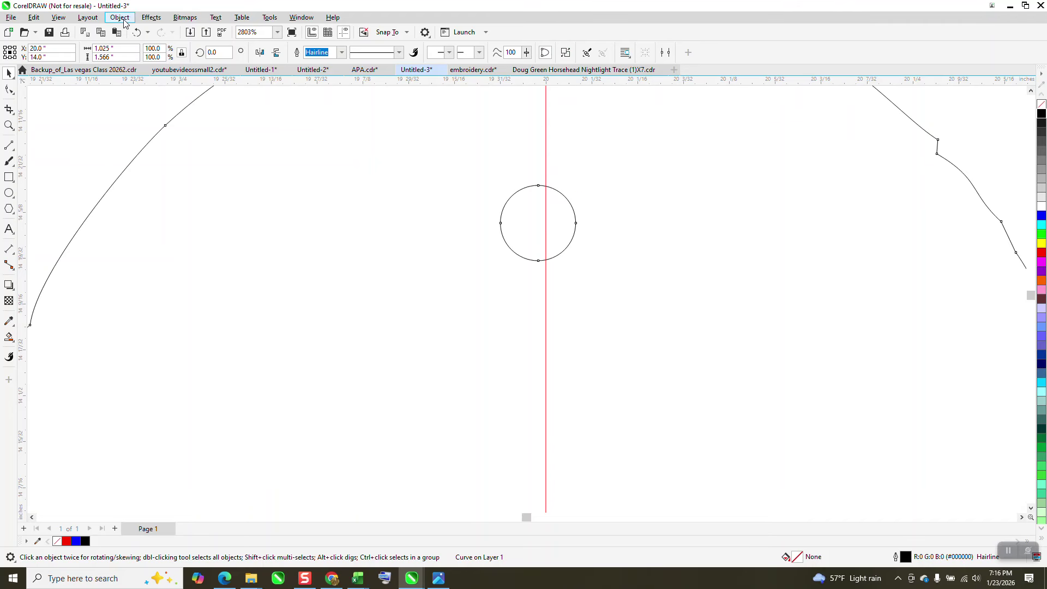
left_click(120, 17)
left_click(163, 270)
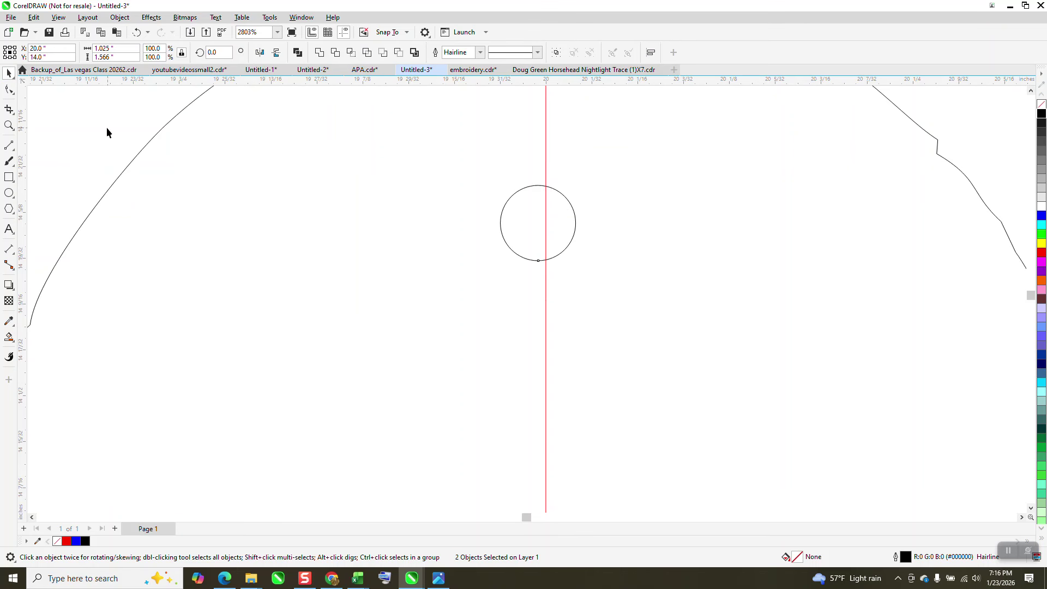
Step: Center the small hole circle horizontally on the vertical line
left_click(107, 132)
left_click(573, 216)
left_click_drag(539, 222, 546, 222)
scroll(338, 212, "down", 3)
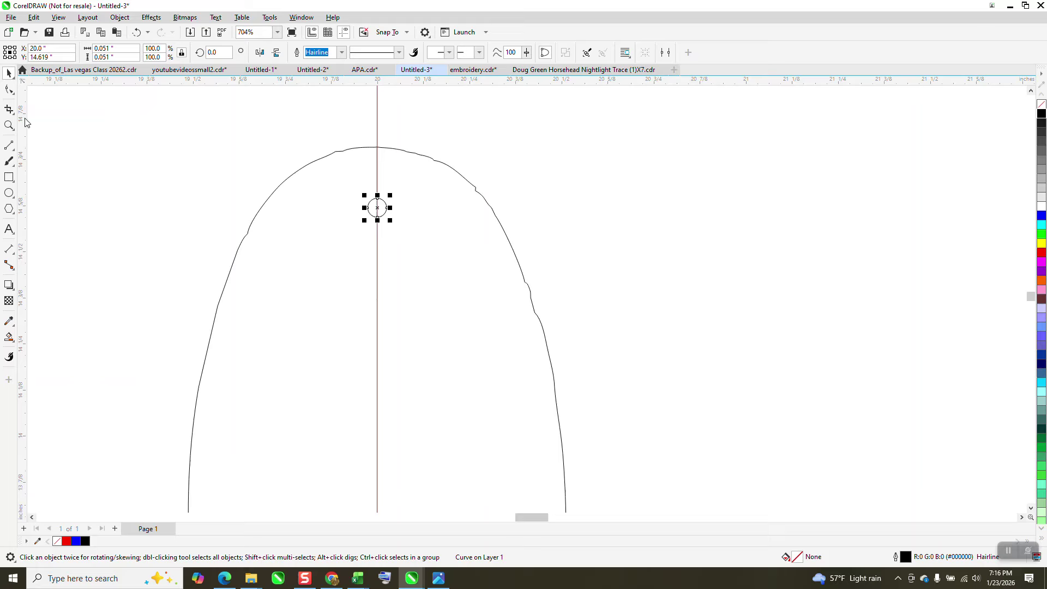
Step: Trim away the right half of the tag outline up to the vertical line with Virtual Segment Delete
left_click(10, 109)
left_click(41, 121)
scroll(539, 155, "down", 2)
left_click_drag(474, 151, 638, 488)
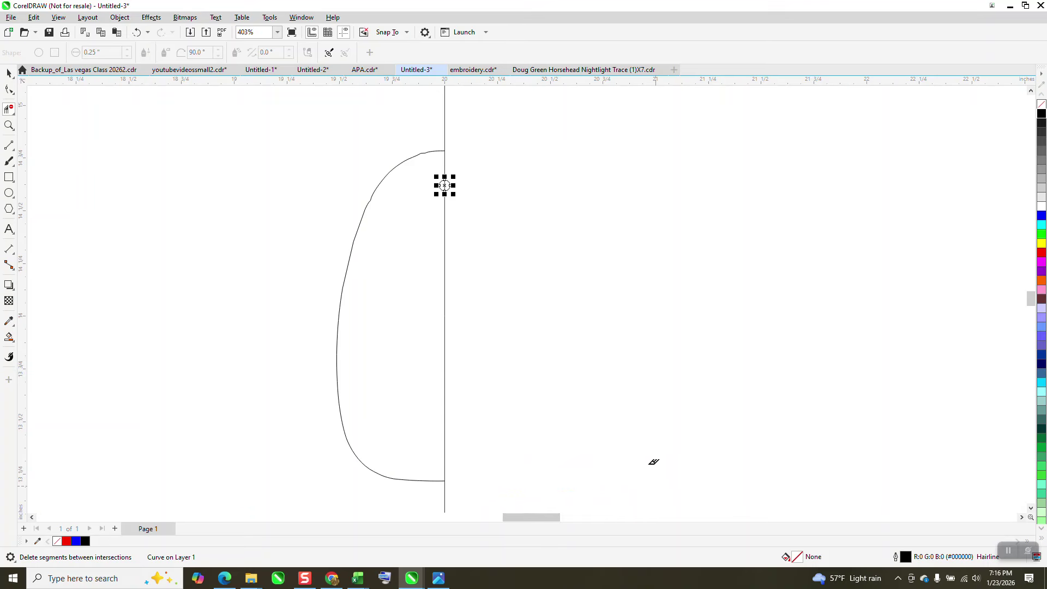
Step: Open the remaining half outline for node editing around its upper curve with the Shape tool
left_click(9, 126)
left_click_drag(355, 133, 527, 237)
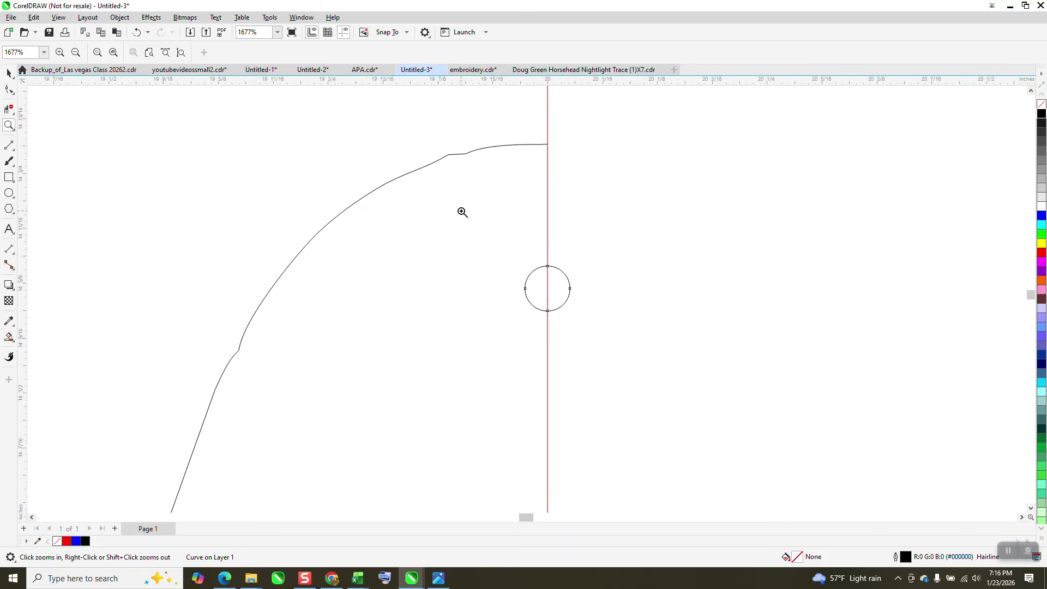
left_click(15, 94)
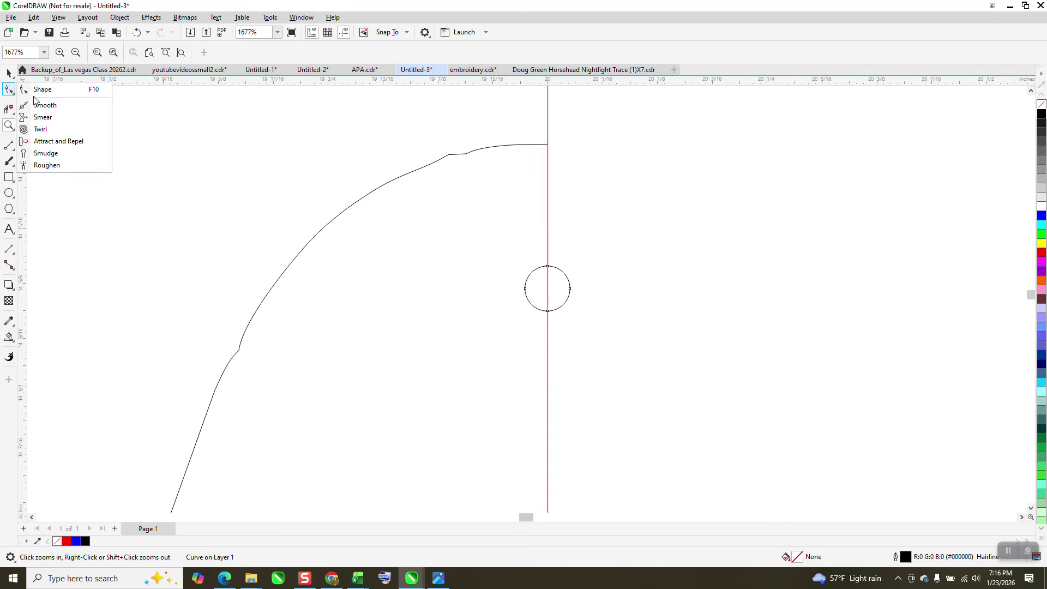
left_click(55, 90)
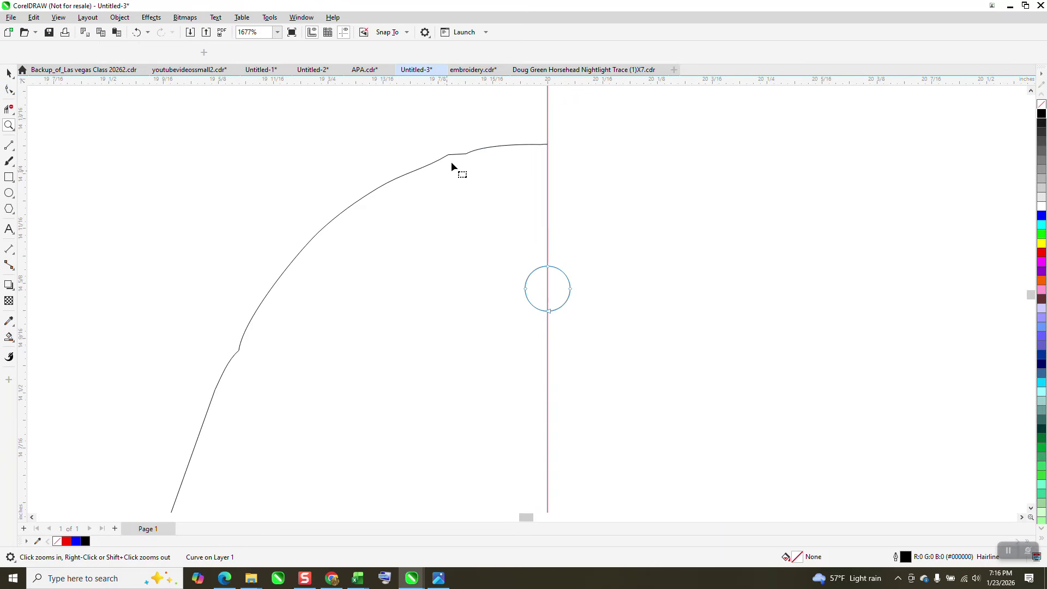
left_click(453, 154)
Step: Try to smooth the upper curve by deleting its four middle nodes, and undo the deletion
left_click_drag(482, 130, 276, 262)
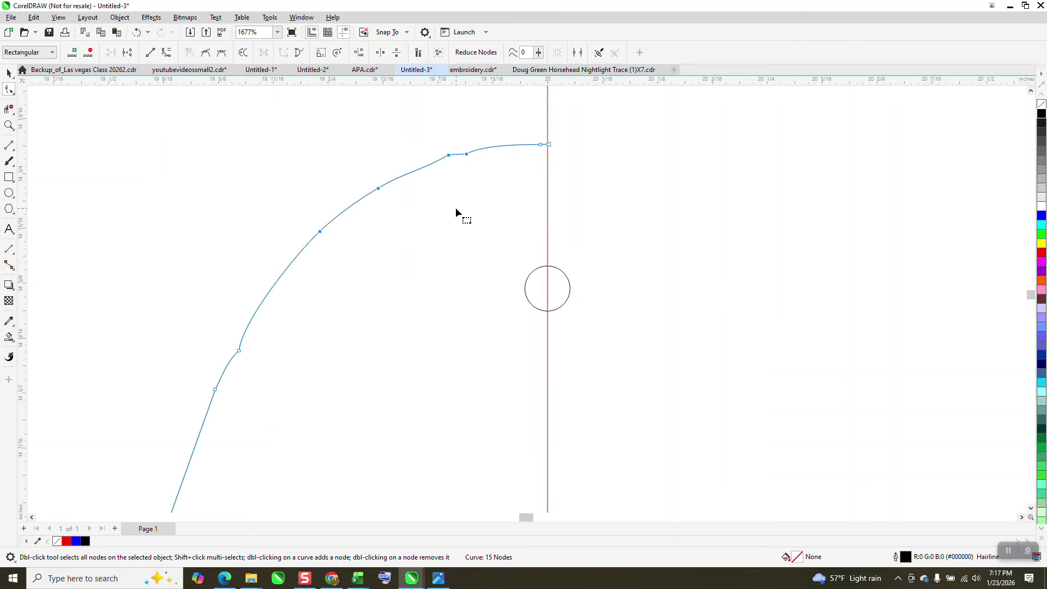
key("Delete")
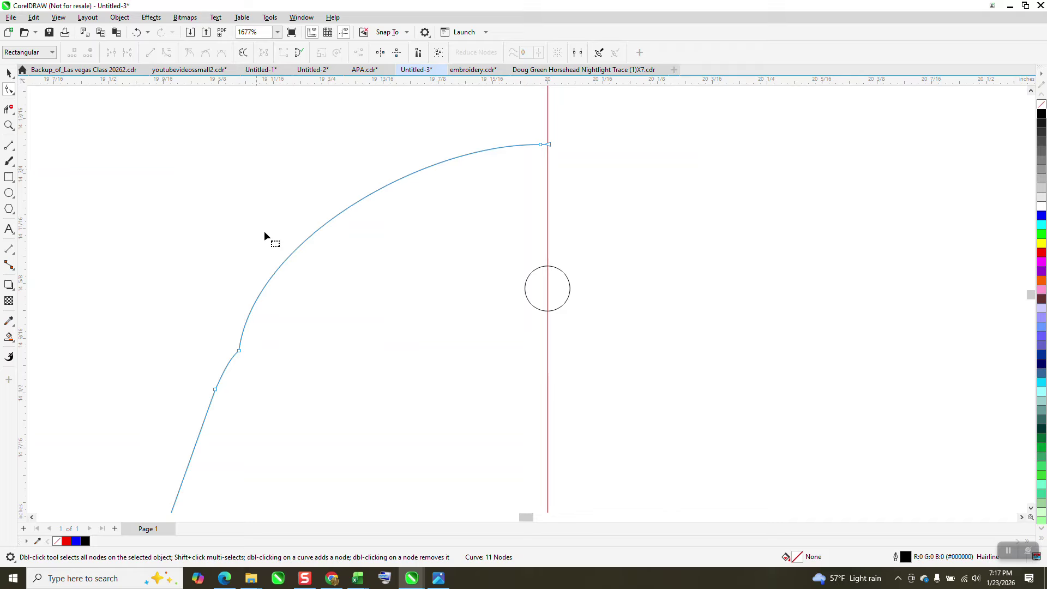
key("ctrl+z")
Step: Delete the two nodes at the shoulder kink, the nodes at the upper bump, and the extra node beside the top end
left_click_drag(292, 321, 193, 410)
key("Delete")
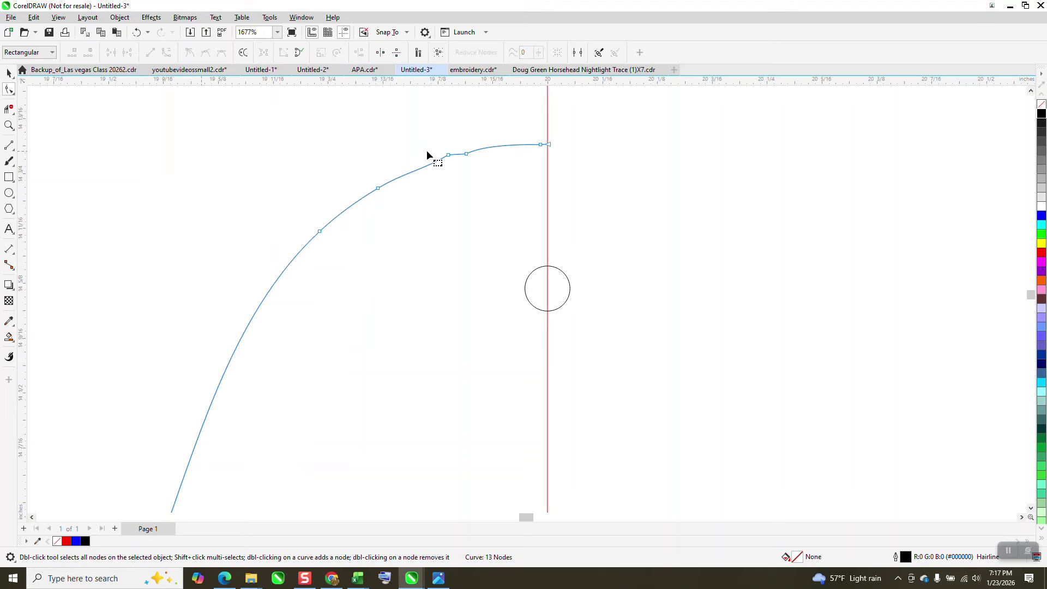
left_click_drag(476, 168, 476, 169)
key("Delete")
left_click(539, 145)
key("Delete")
scroll(404, 133, "down", 4)
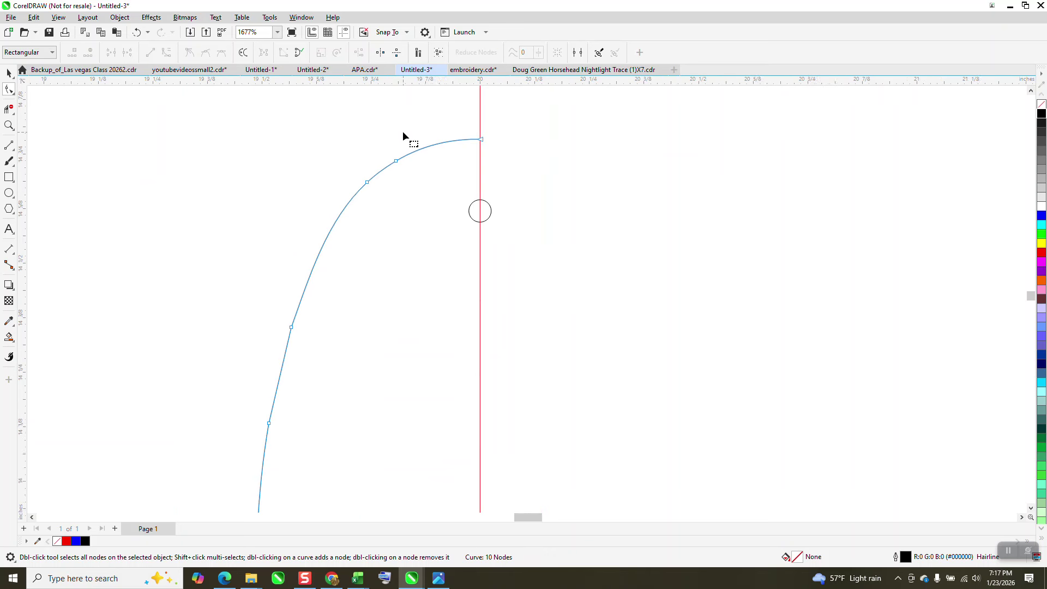
scroll(395, 135, "down", 2)
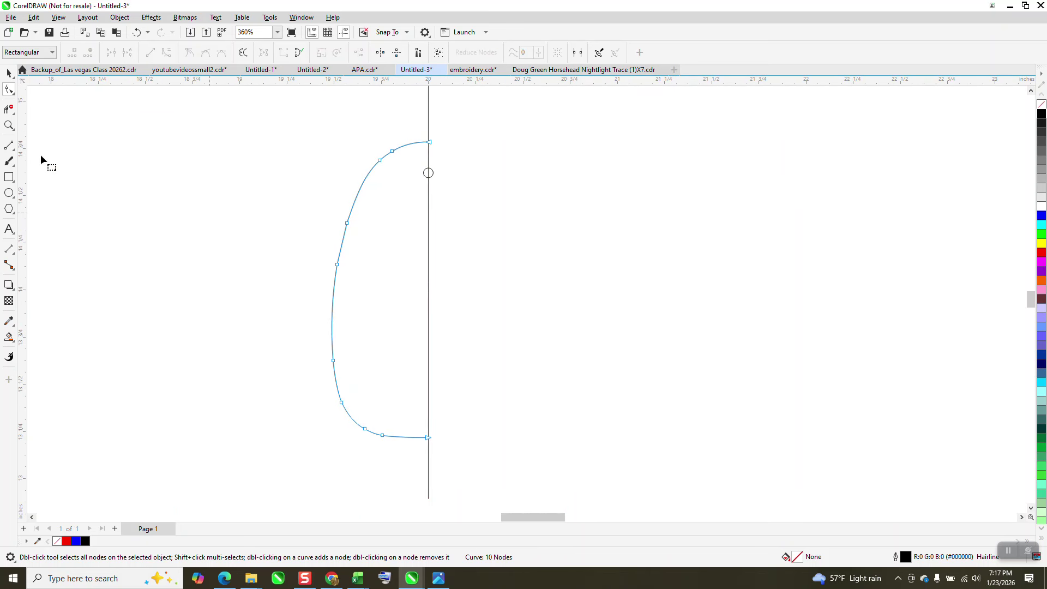
Step: Delete the two nodes along the bottom curve and the extra node on the lower side of the half outline
left_click(9, 126)
left_click_drag(276, 343, 620, 514)
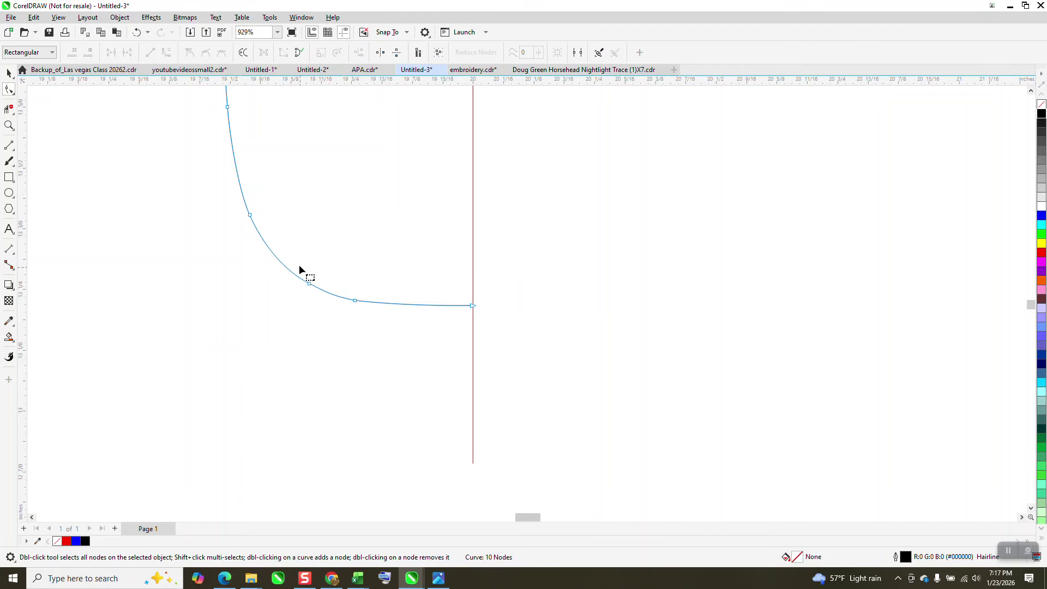
left_click_drag(375, 330, 376, 331)
key("Delete")
scroll(491, 321, "down", 2)
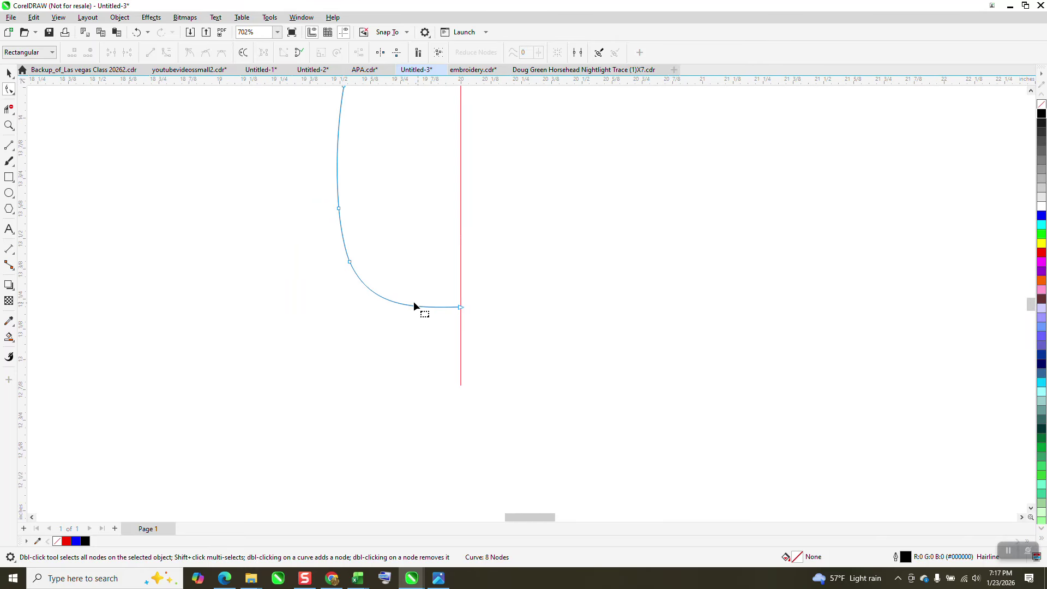
left_click_drag(308, 231, 305, 233)
key("Delete")
scroll(284, 244, "down", 4)
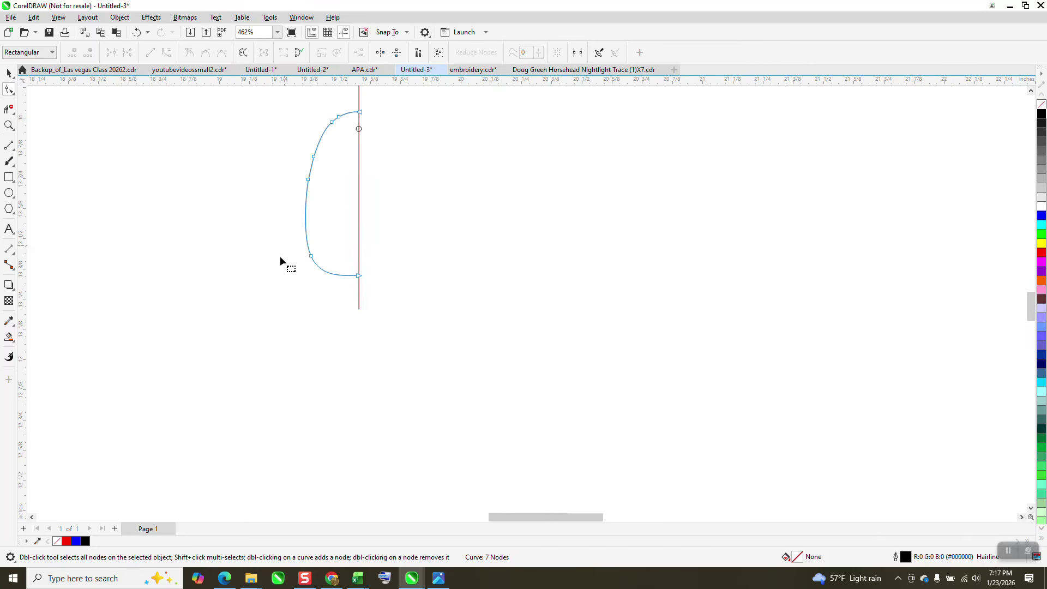
Step: Delete one extra node on the upper side and one on the top curve of the half outline
key("Delete")
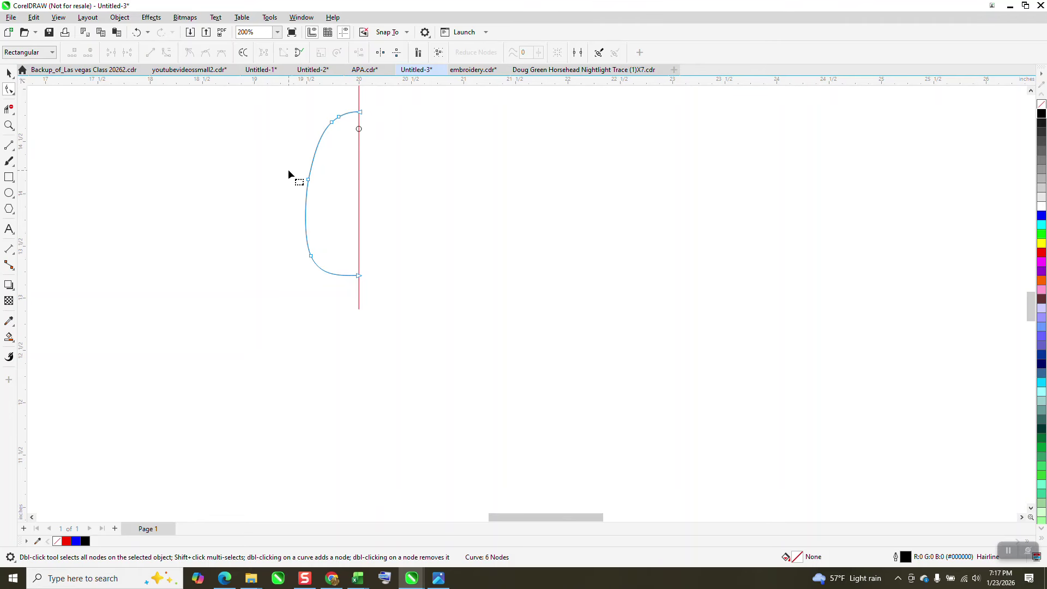
left_click(334, 125)
key("Delete")
scroll(332, 168, "down", 2)
Step: Smooth the half outline along its whole length with the Smooth tool and a 0.25-inch nib
left_click(14, 125)
left_click_drag(285, 113, 359, 239)
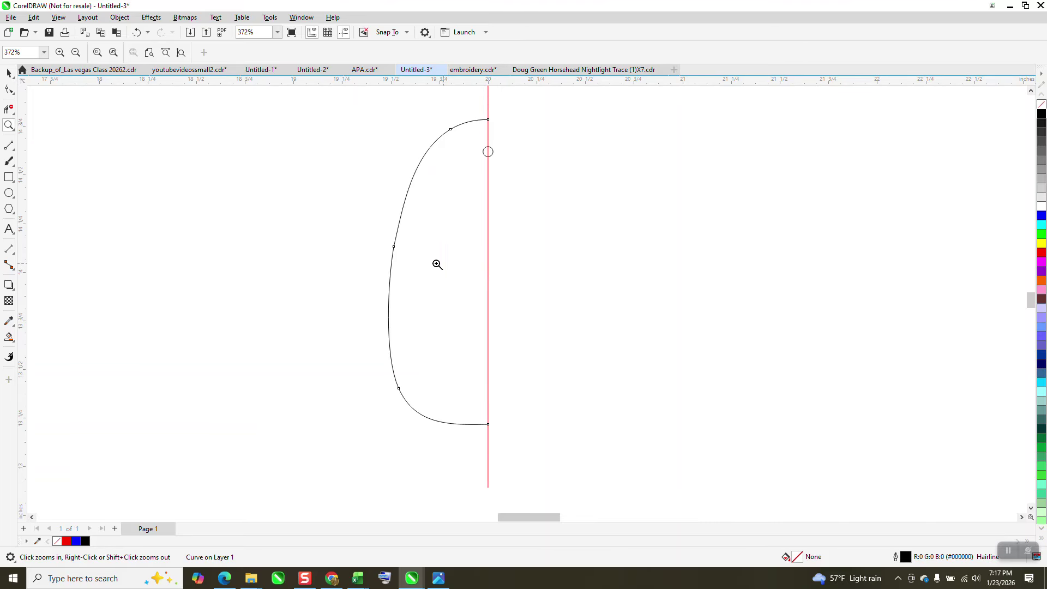
left_click(9, 90)
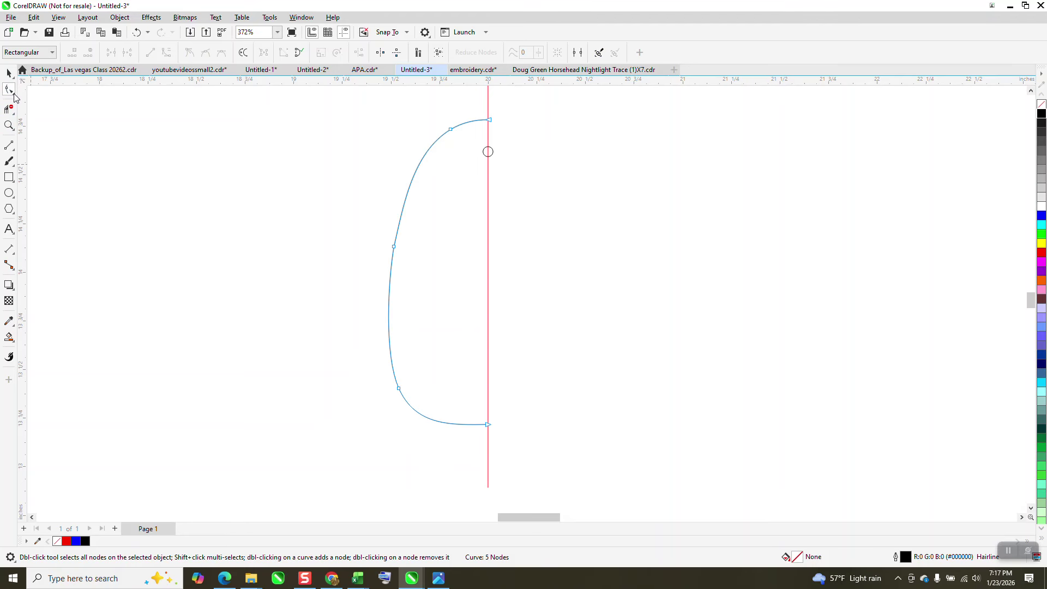
left_click(12, 93)
left_click(44, 105)
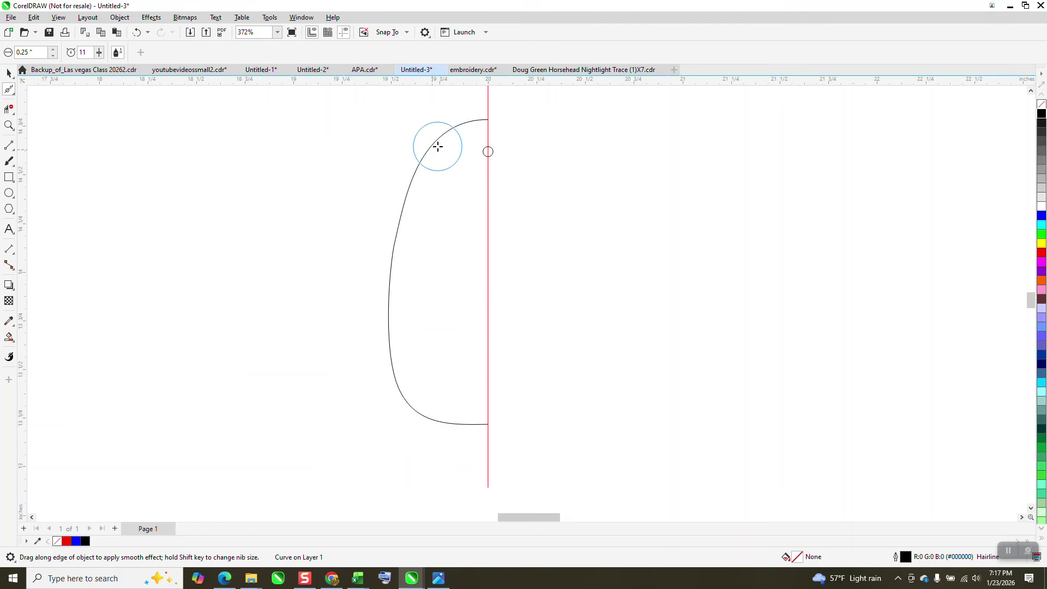
mouse_move(436, 142)
left_mouse_down()
mouse_move(394, 231)
mouse_move(387, 302)
mouse_move(405, 393)
mouse_move(473, 440)
left_mouse_up()
Step: Delete the two middle nodes on the side of the smoothed half outline with the Shape tool
left_click(11, 92)
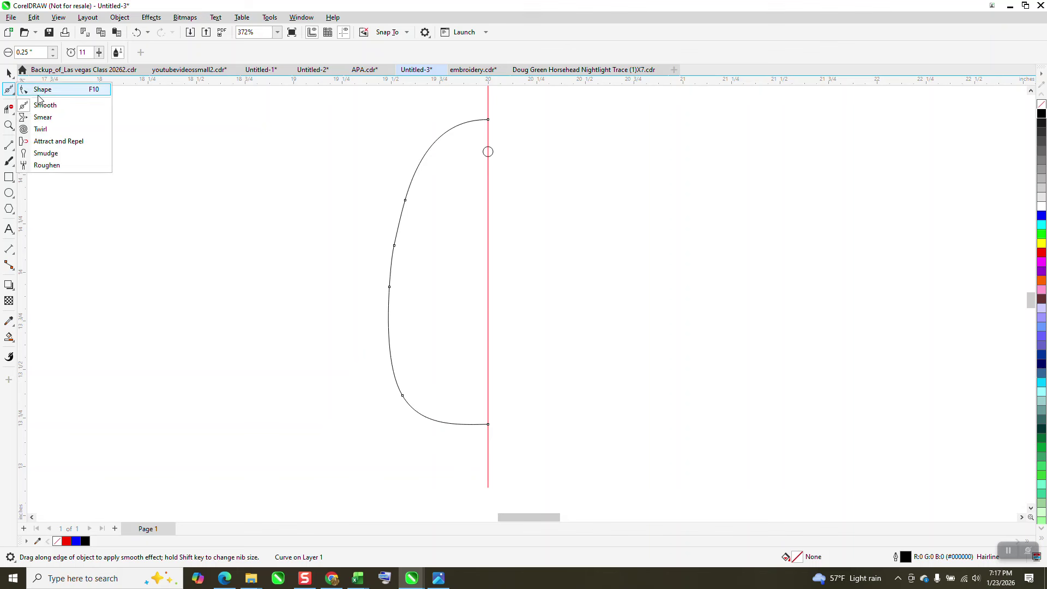
left_click(43, 90)
left_click_drag(434, 225, 362, 270)
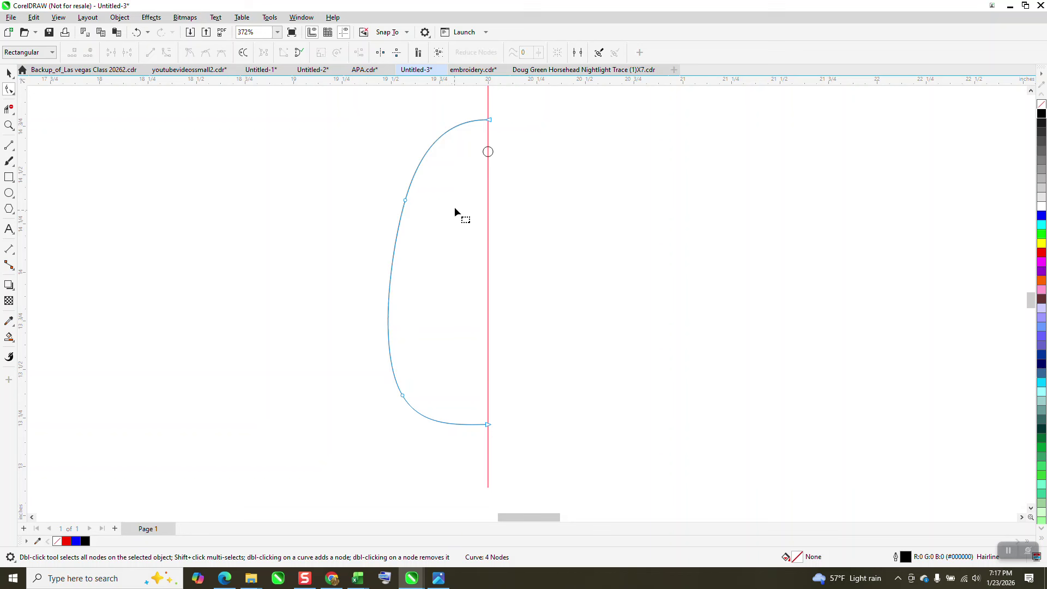
Step: Try deleting the upper side node of the half outline, and undo the deletion
left_click_drag(386, 218, 372, 223)
key("Delete")
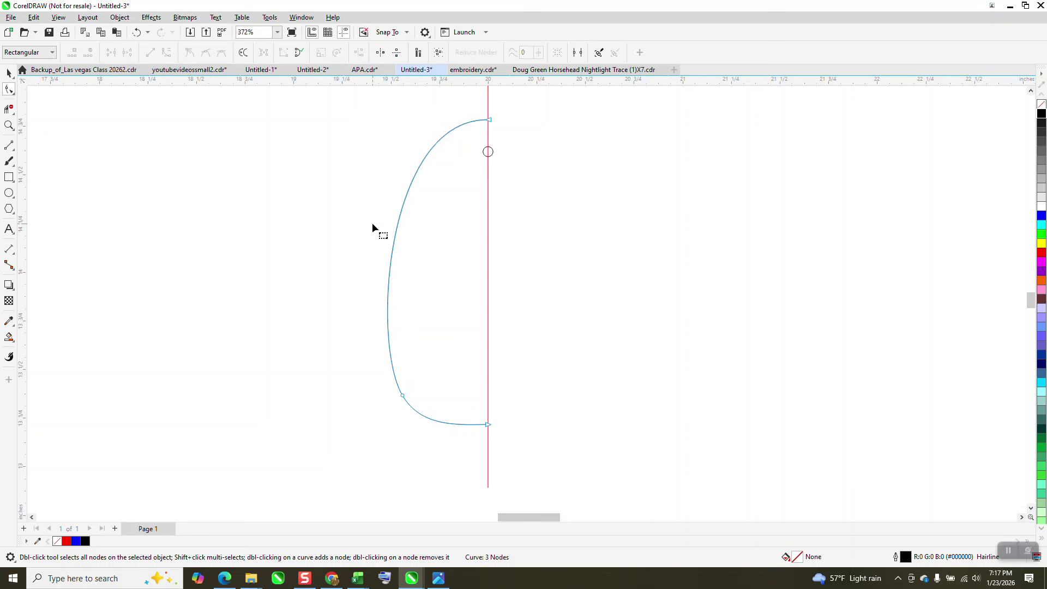
left_click(136, 32)
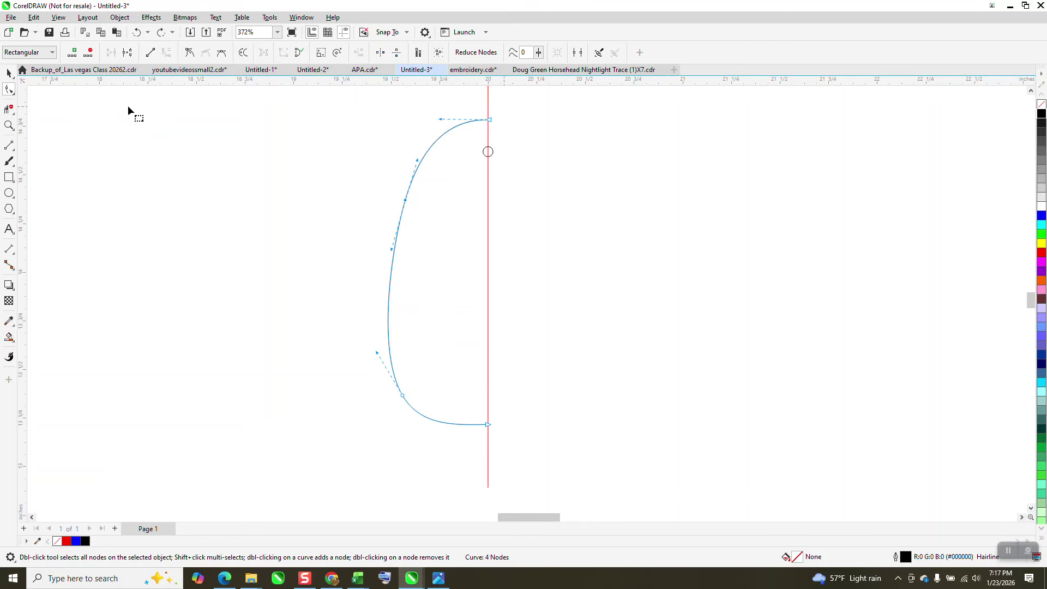
Step: Delete the vertical center line and mirror a copy of the half outline to the right to complete the tag
left_click(8, 73)
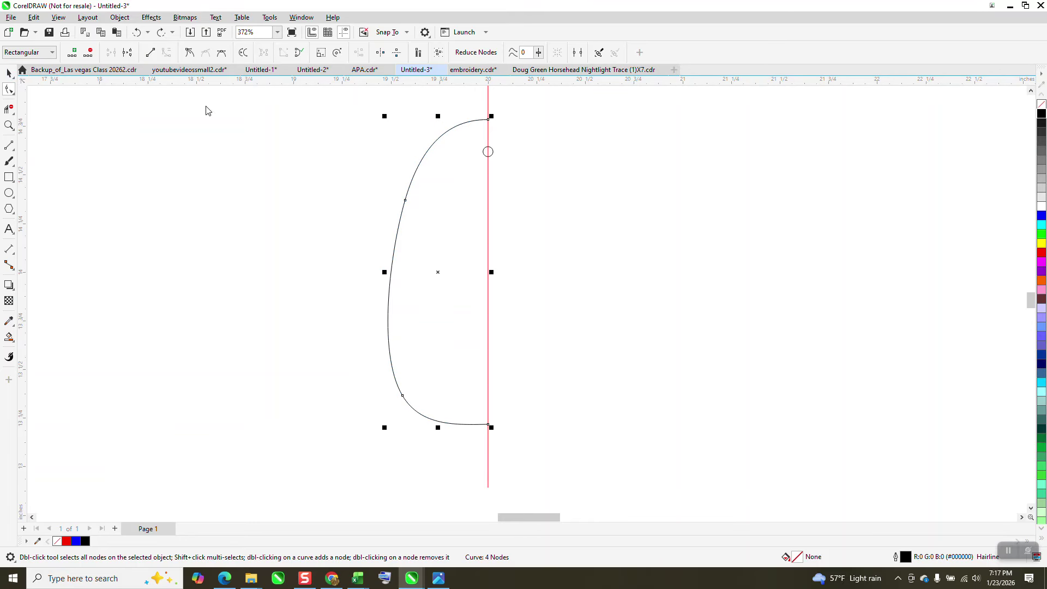
left_click(489, 102)
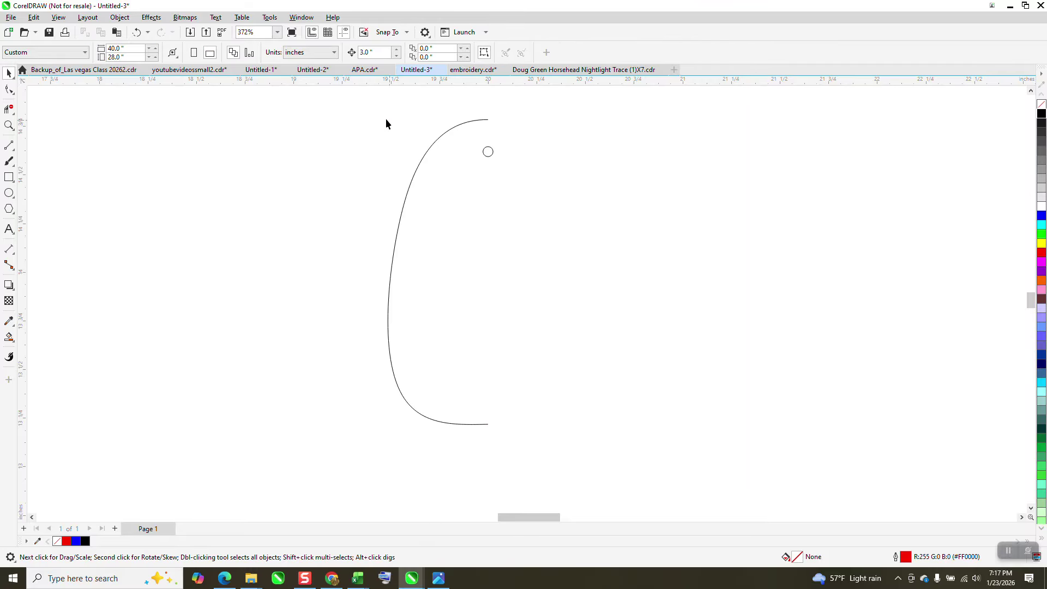
left_click(411, 183)
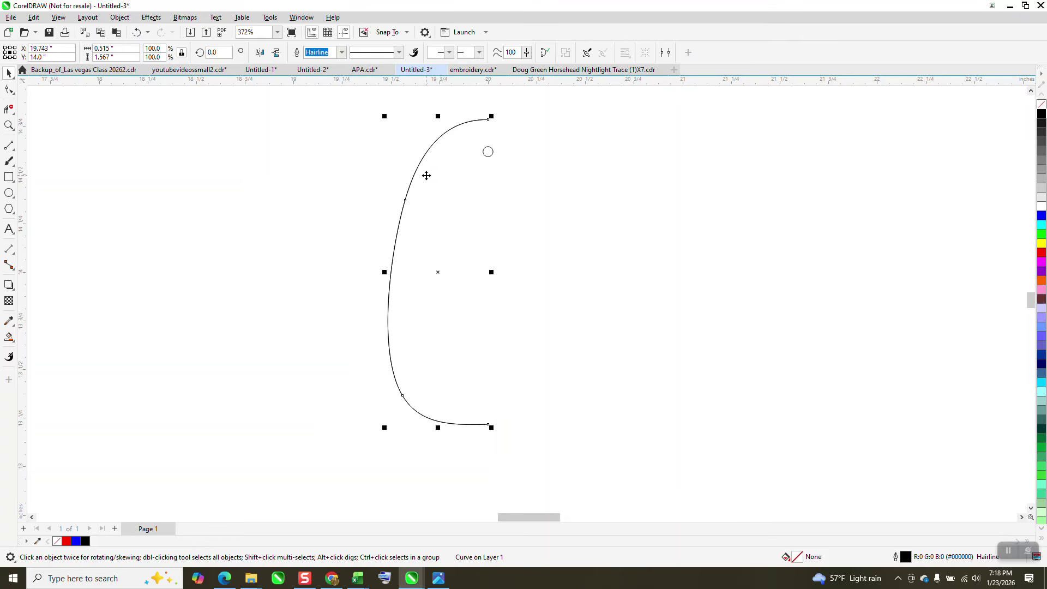
left_click_drag(385, 271, 523, 278)
scroll(665, 282, "down", 1)
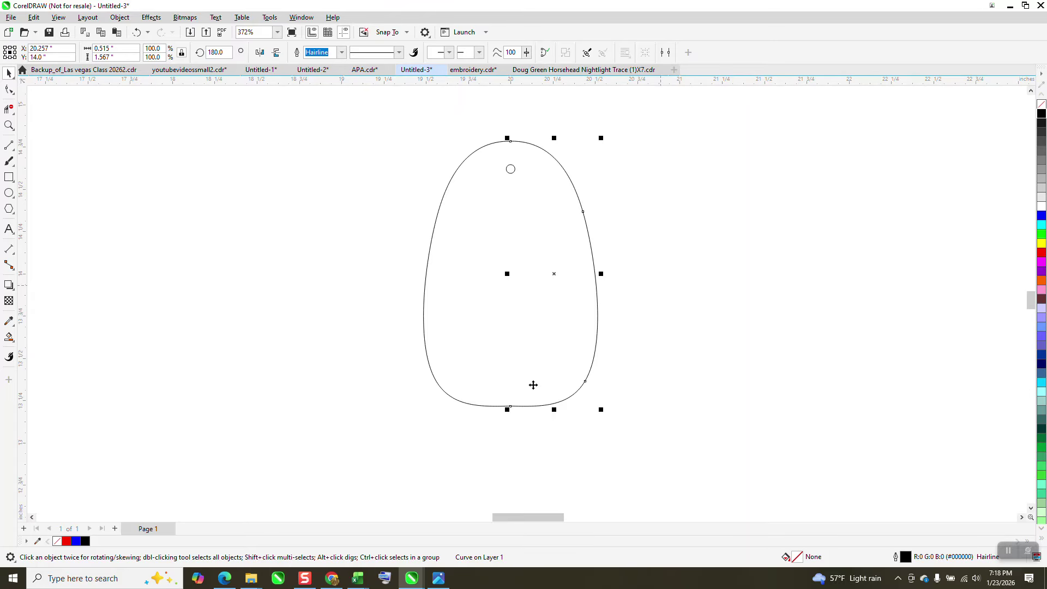
Step: Move the wood photo beside the tag outline and compare the shapes, especially along their bottom edges
left_click(9, 125)
left_click_drag(472, 393, 566, 434)
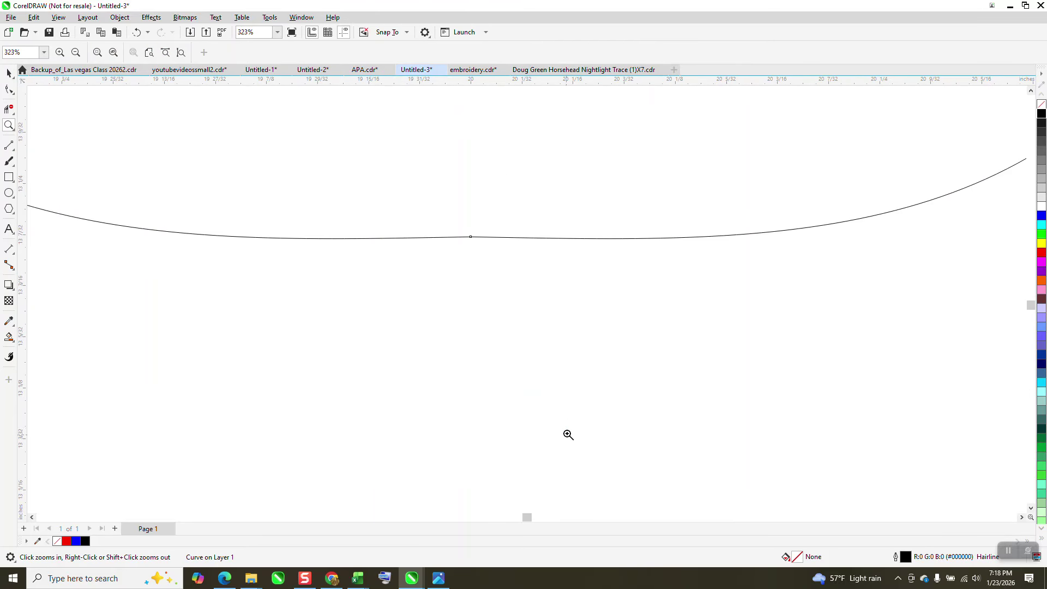
scroll(461, 305, "down", 15)
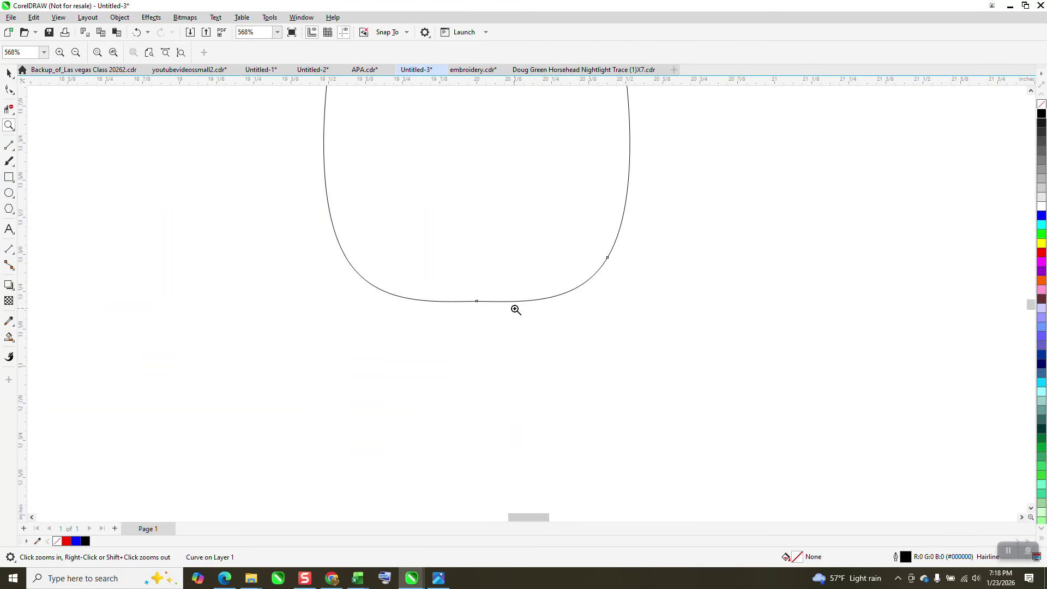
scroll(518, 310, "down", 10)
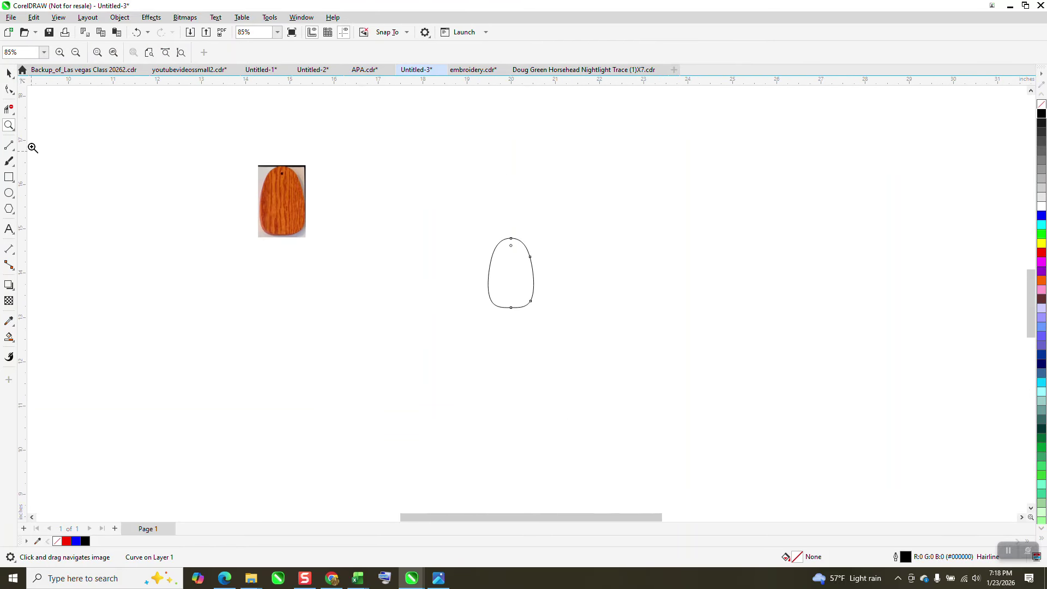
left_click(8, 74)
left_click_drag(295, 205, 530, 342)
left_click(9, 126)
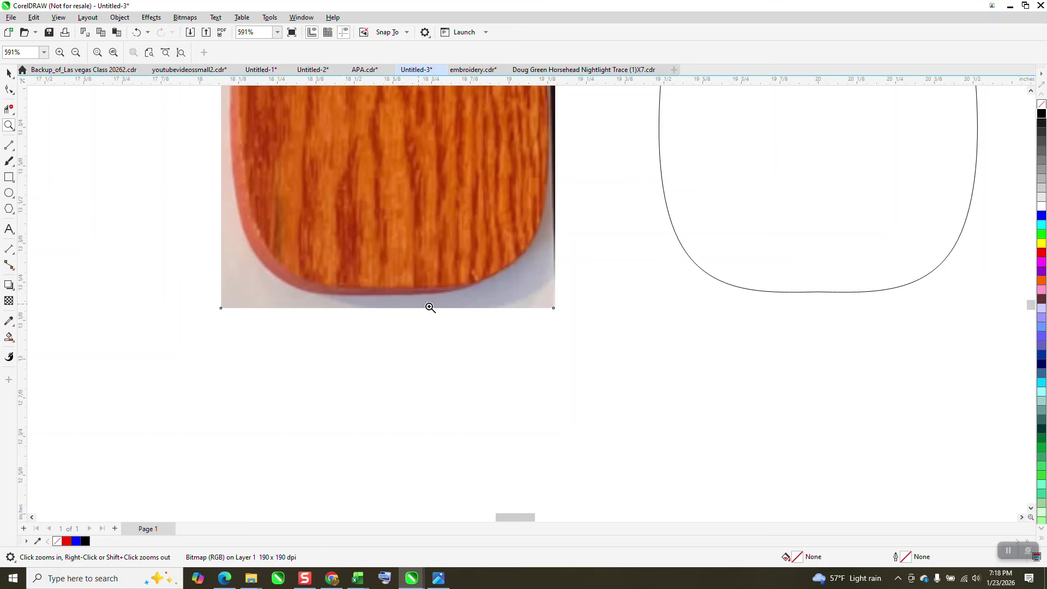
scroll(706, 325, "down", 1)
scroll(682, 329, "down", 1)
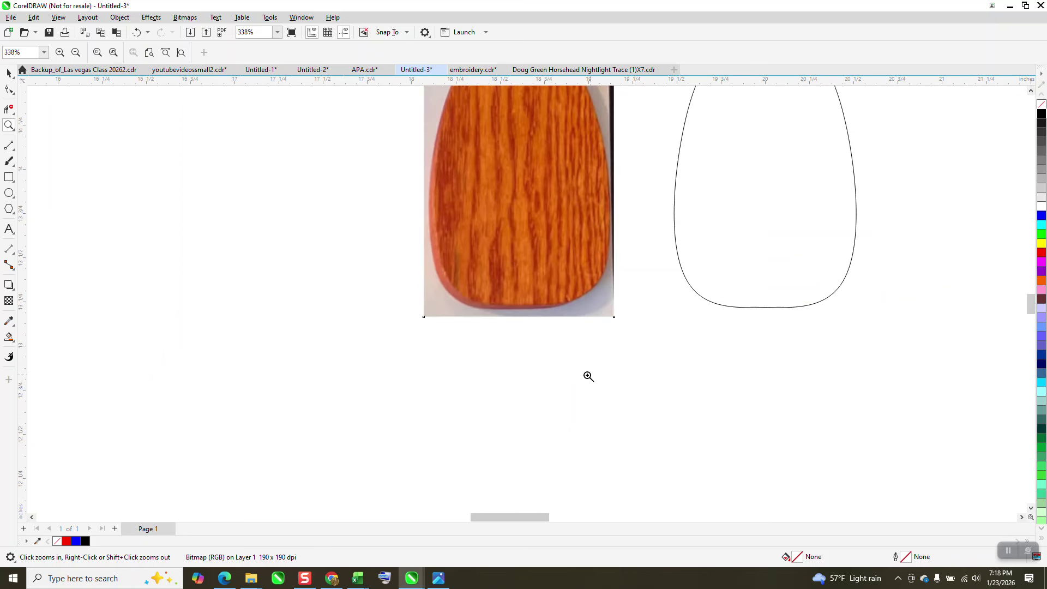
scroll(591, 373, "down", 1)
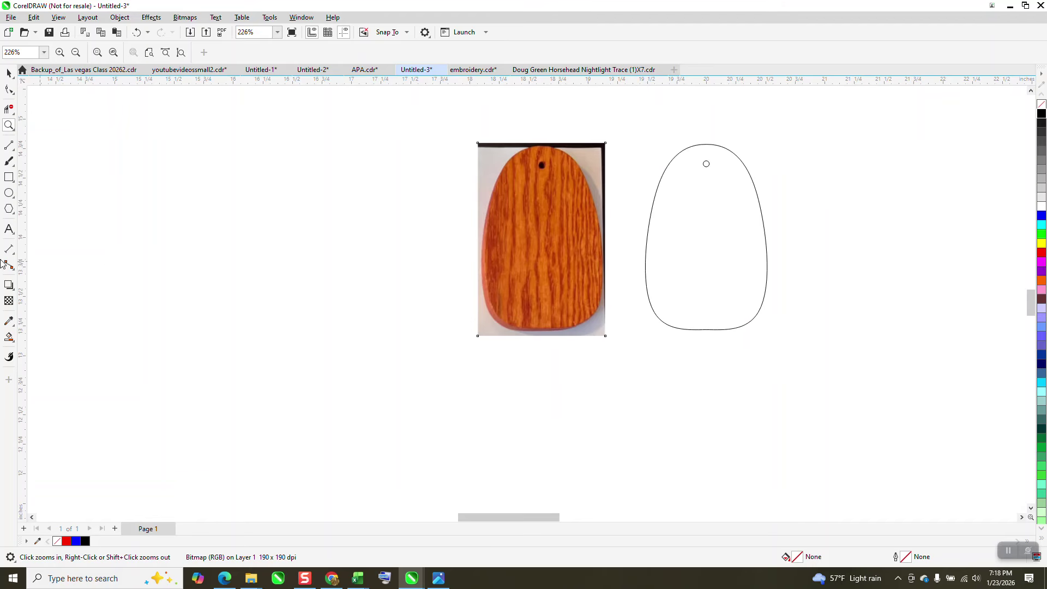
Step: Select both outline halves and the hole, and Smart Fill the tag area around the hole in red without an outline
left_click(8, 337)
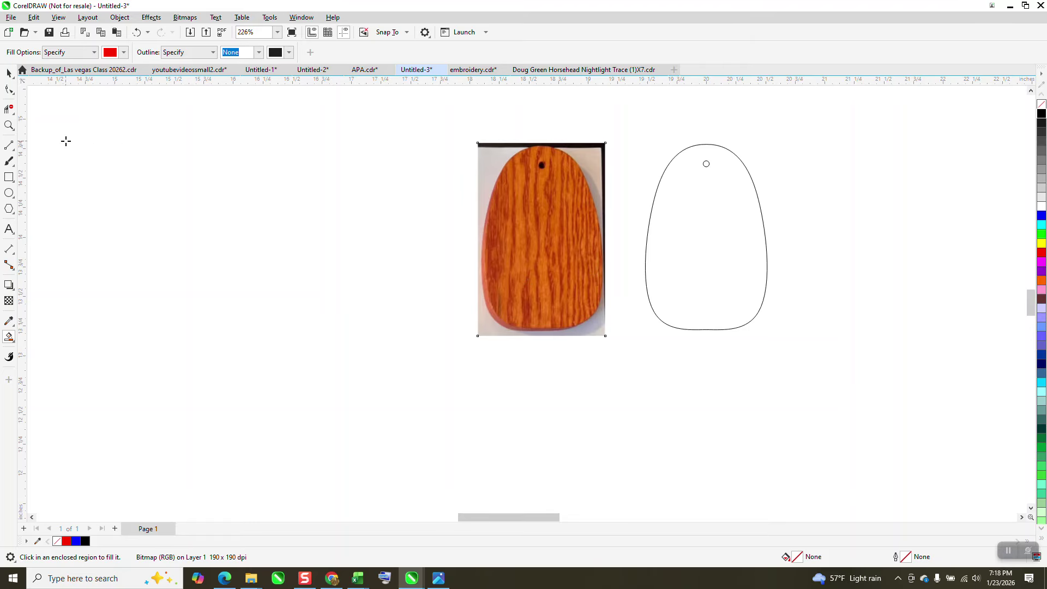
left_click(9, 73)
left_click_drag(628, 119, 643, 229)
left_click_drag(870, 373, 870, 374)
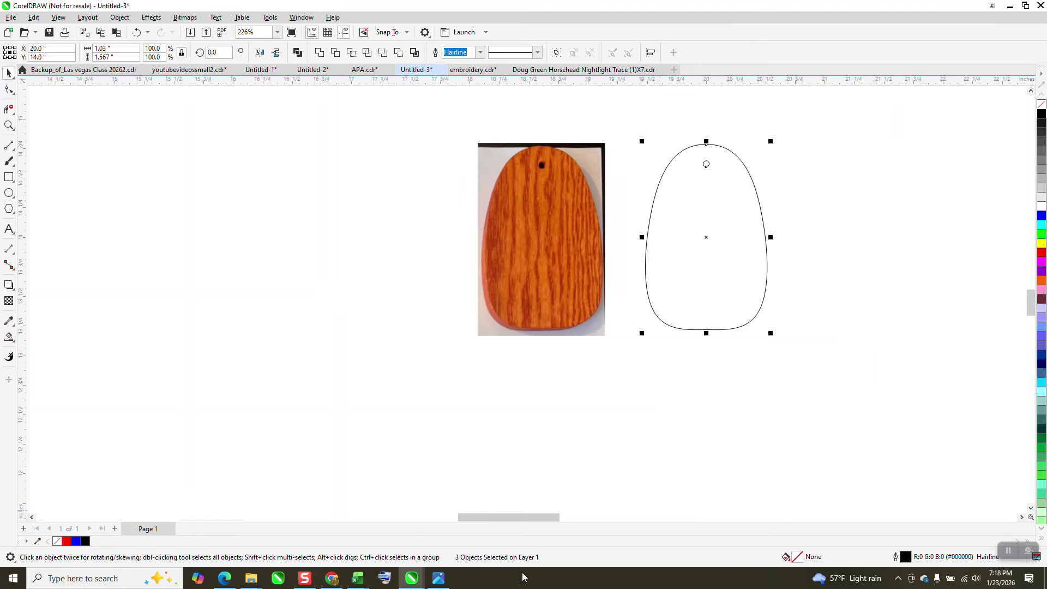
left_click(8, 337)
left_click(716, 294)
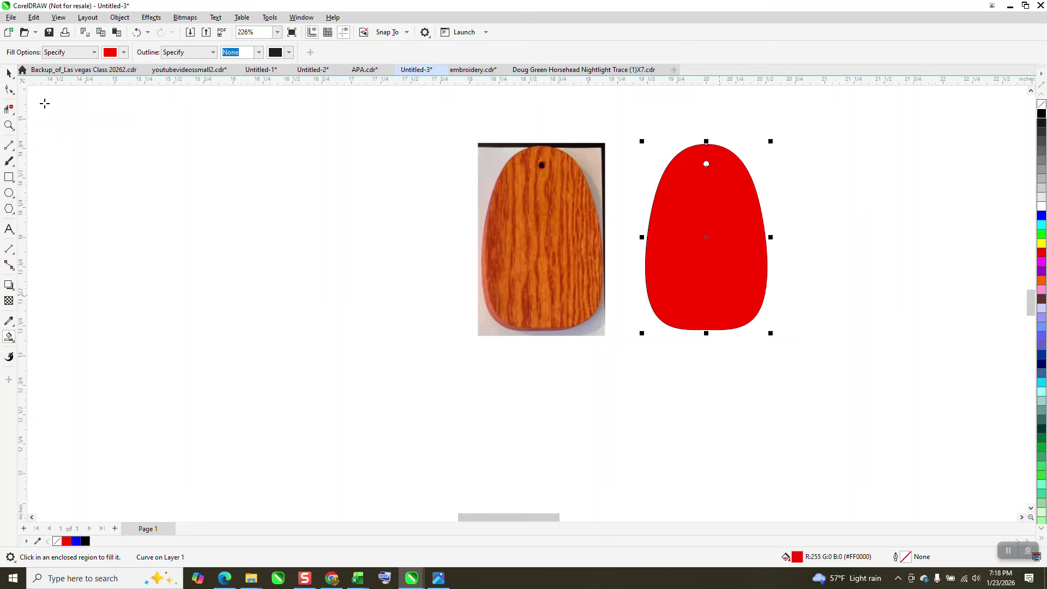
Step: Move the smart-filled tag shape to the left of the wood photo, remove its fill and give it a red outline
key("space")
left_click_drag(728, 235, 372, 241)
left_click(1042, 107)
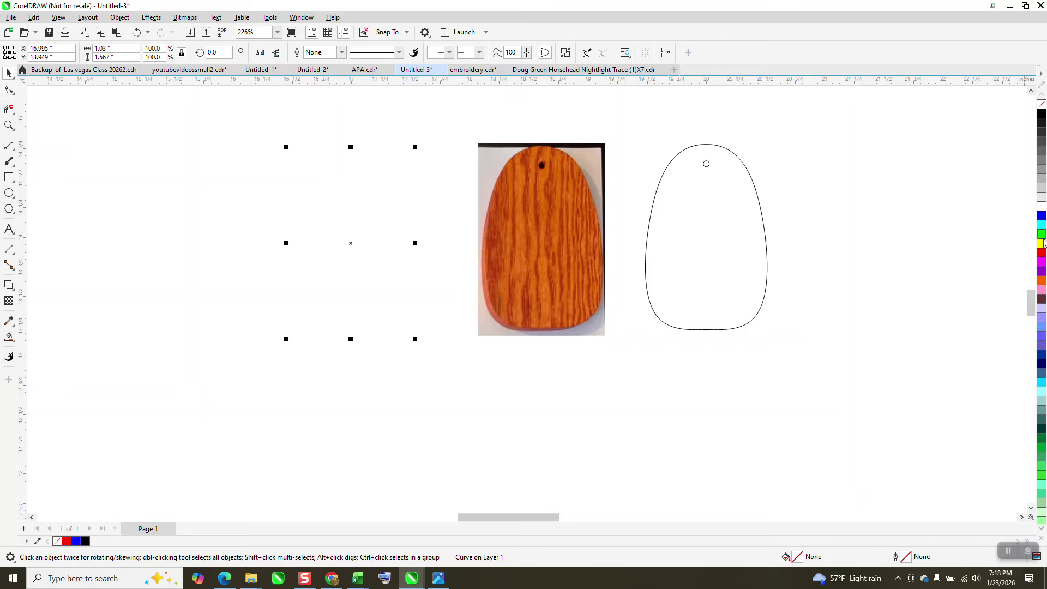
right_click(1036, 269)
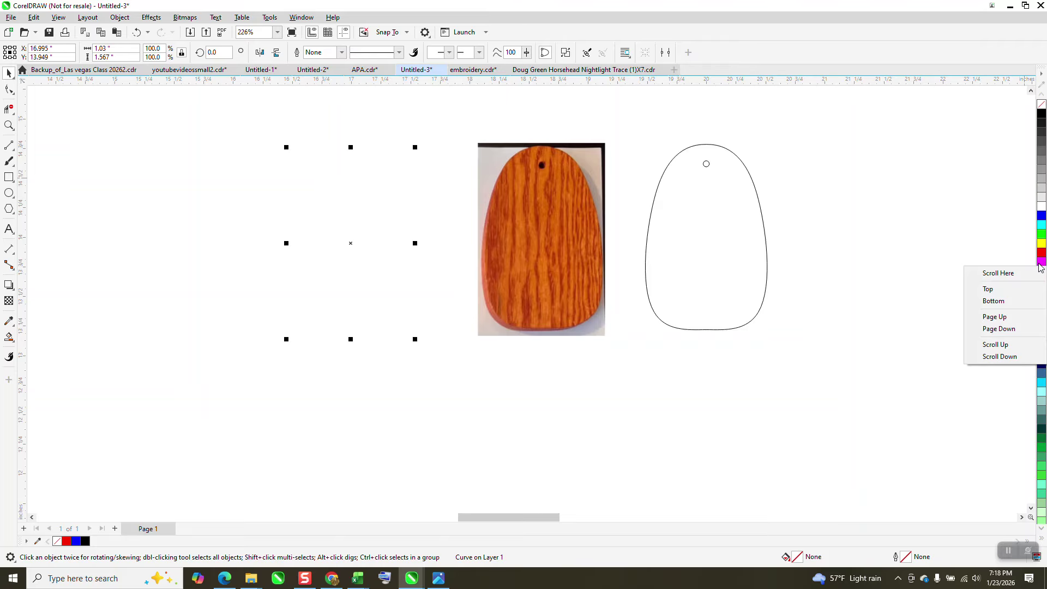
right_click(1042, 255)
Step: Delete the original black outline halves and their hole circle
left_click(721, 251)
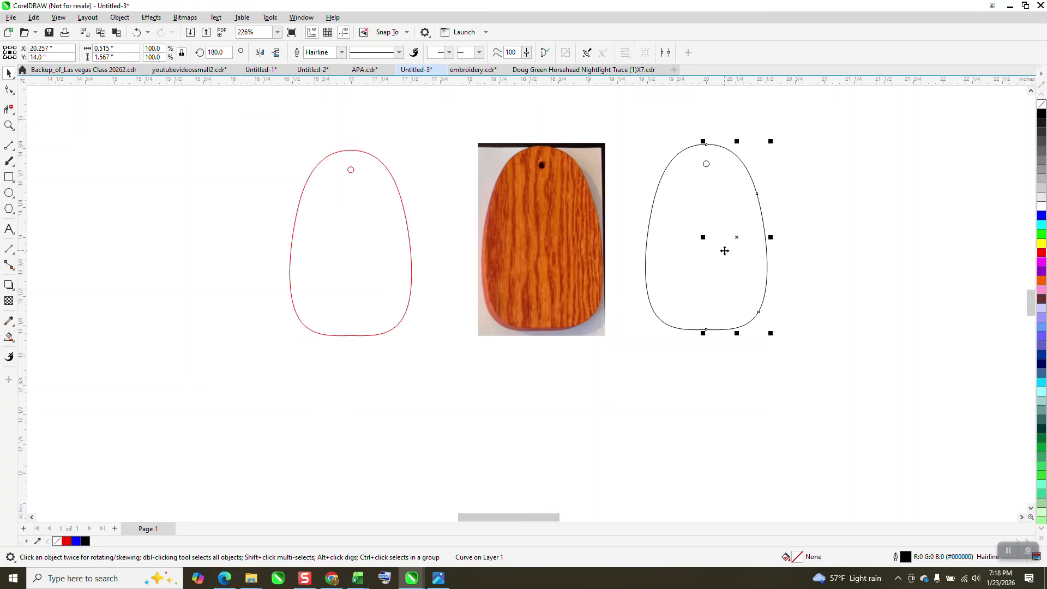
key("Delete")
left_click(707, 166)
key("Delete")
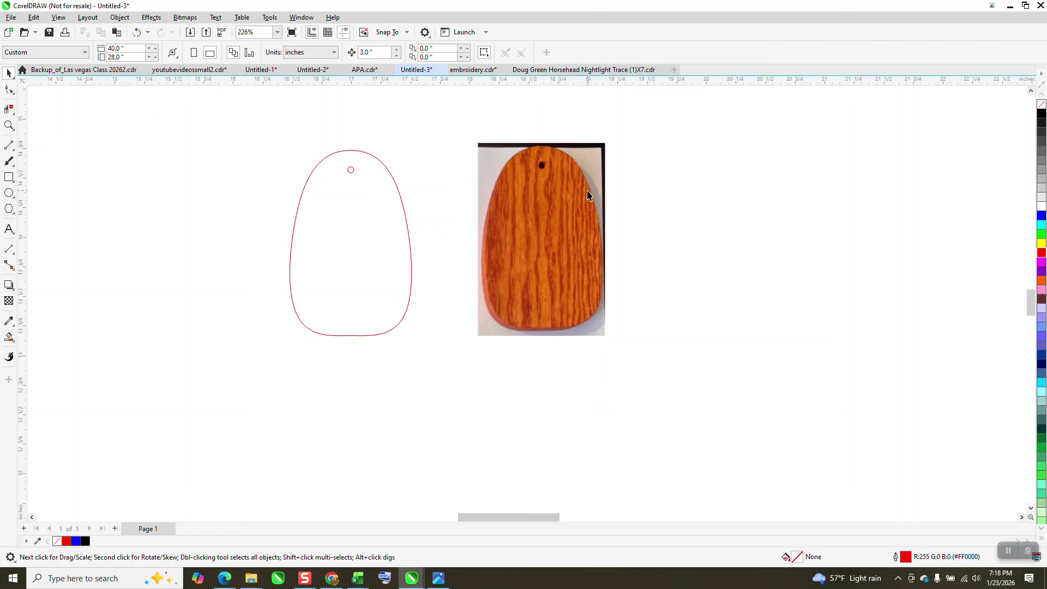
Step: Compare the red tag outline with the wood photo, and move the photo off the page to its left
left_click(9, 125)
left_click_drag(475, 201, 571, 363)
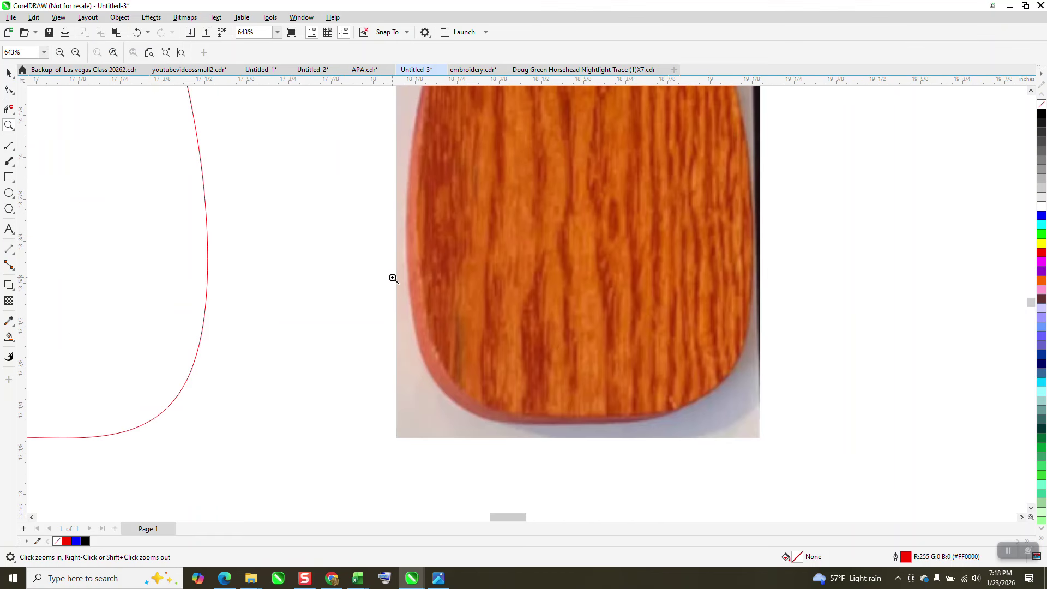
right_click(574, 412)
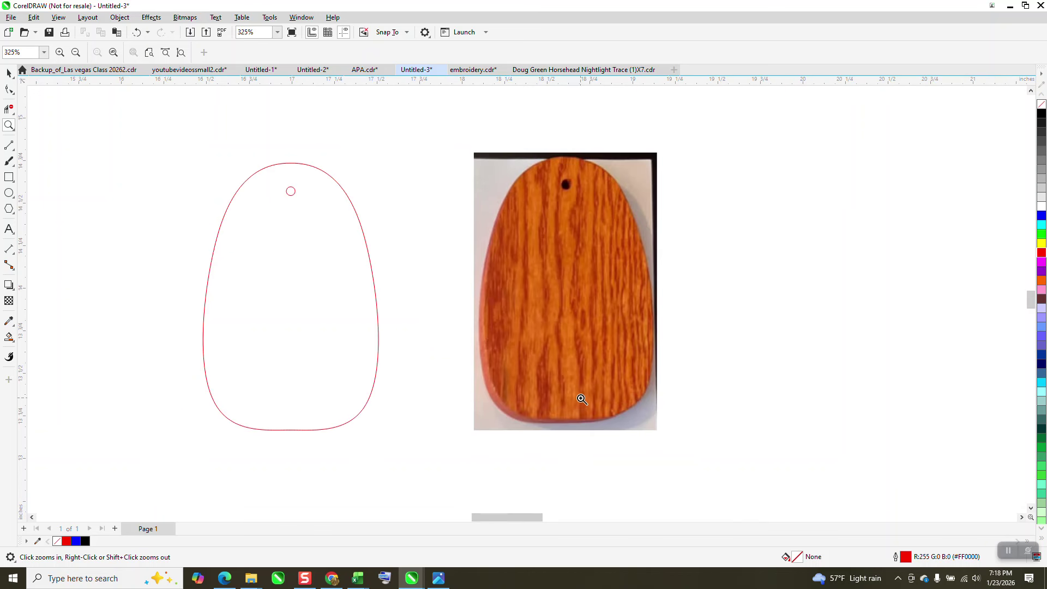
scroll(581, 399, "down", 1)
left_click(11, 73)
scroll(425, 233, "down", 4)
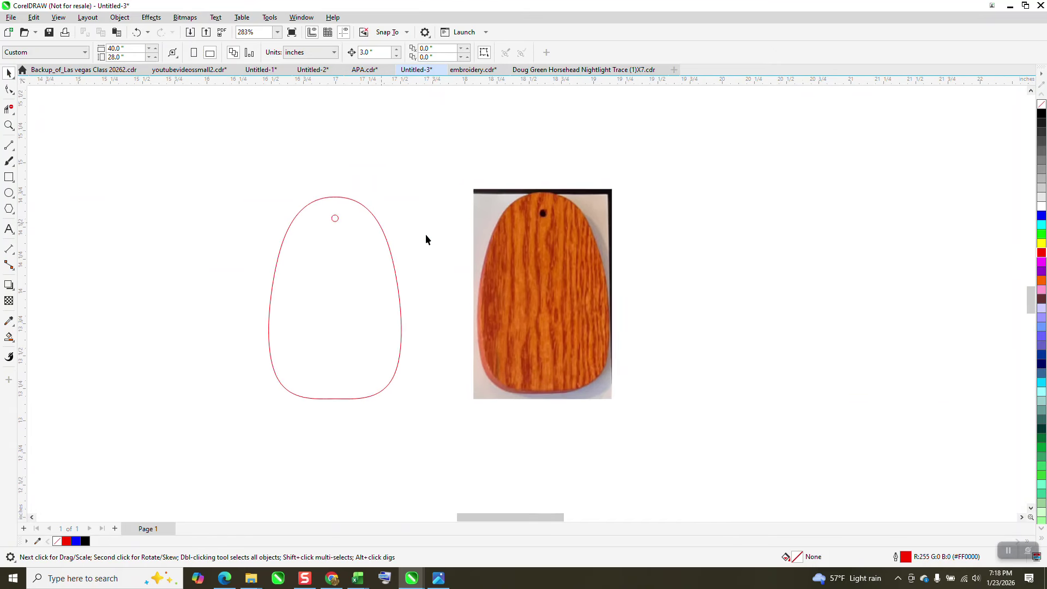
scroll(544, 244, "down", 12)
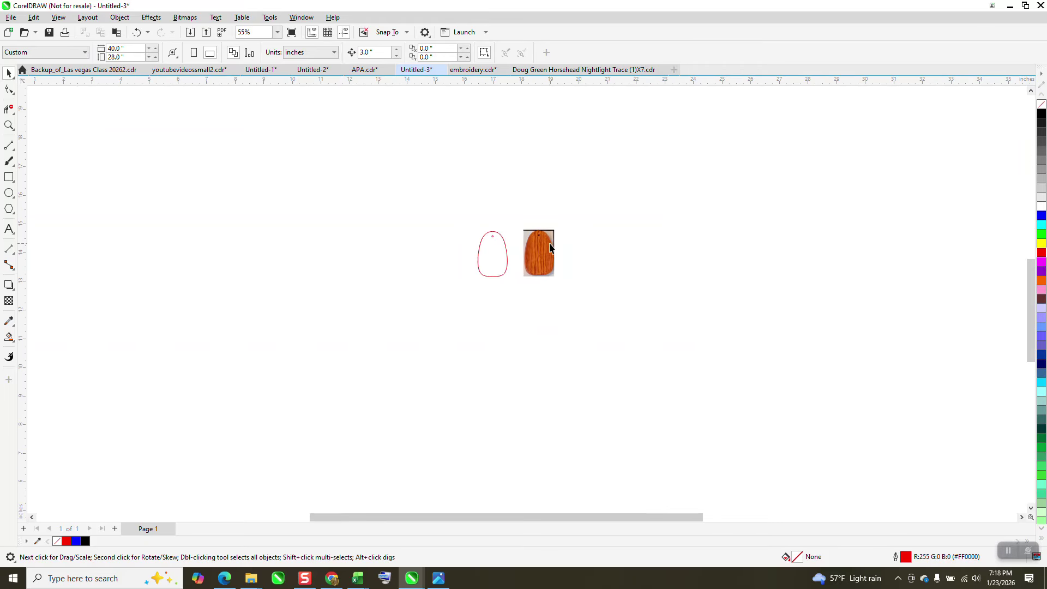
left_click(251, 255)
left_click_drag(251, 254, 197, 236)
Step: Select the red tag outline with its hole and scale it proportionally to a height of 2 inches
left_click_drag(504, 226, 568, 292)
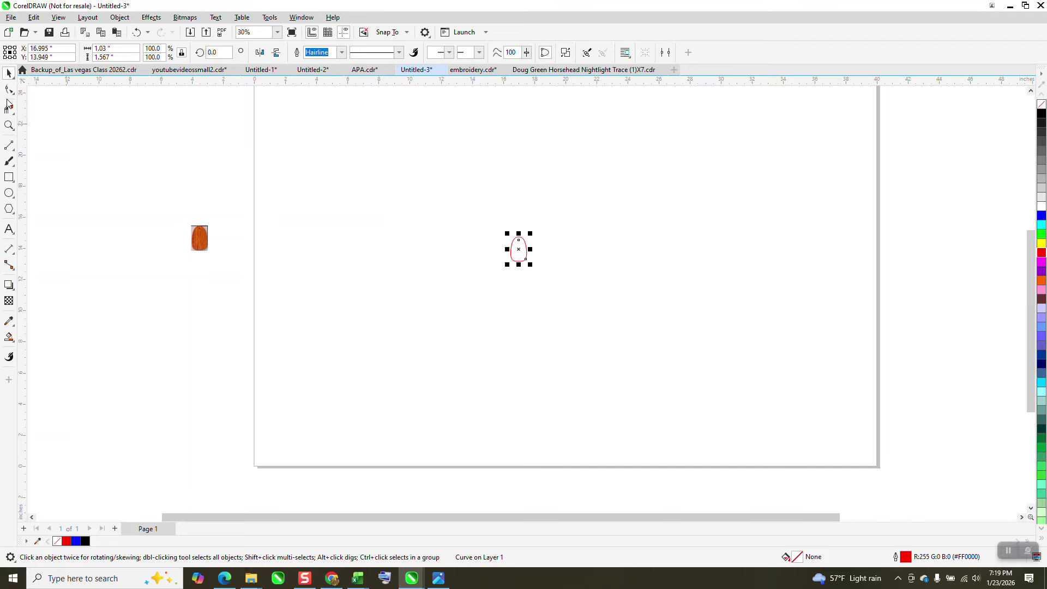
left_click(9, 125)
left_click_drag(431, 189, 602, 310)
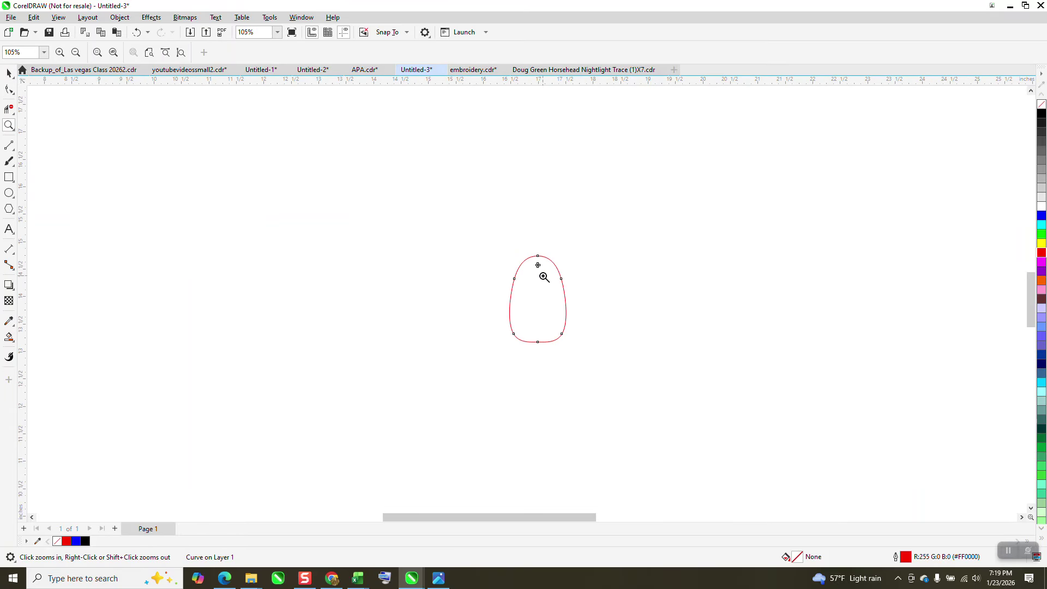
left_click_drag(475, 228, 633, 361)
left_click(7, 74)
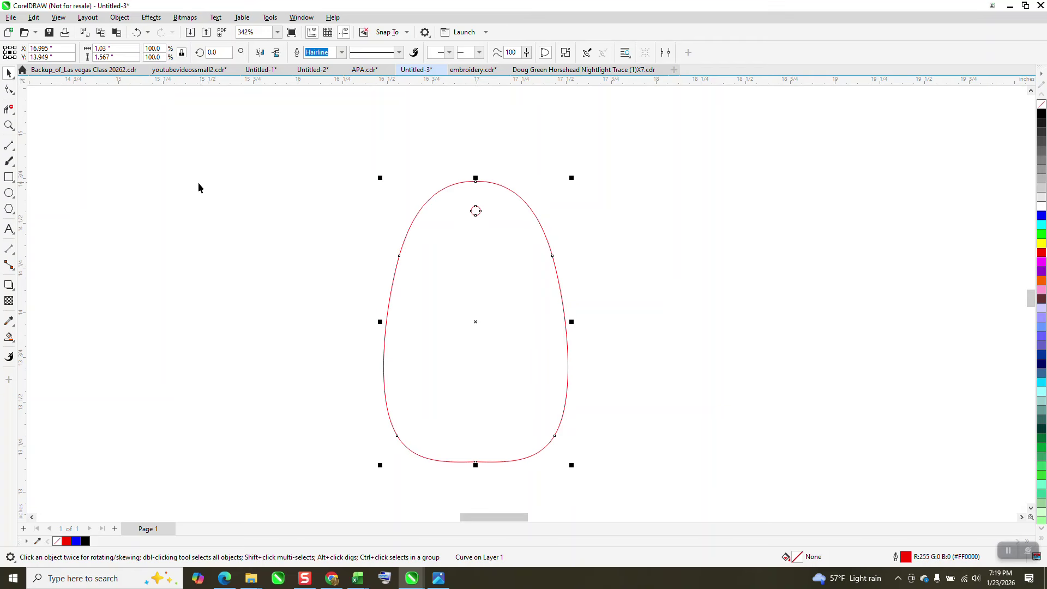
left_click(182, 175)
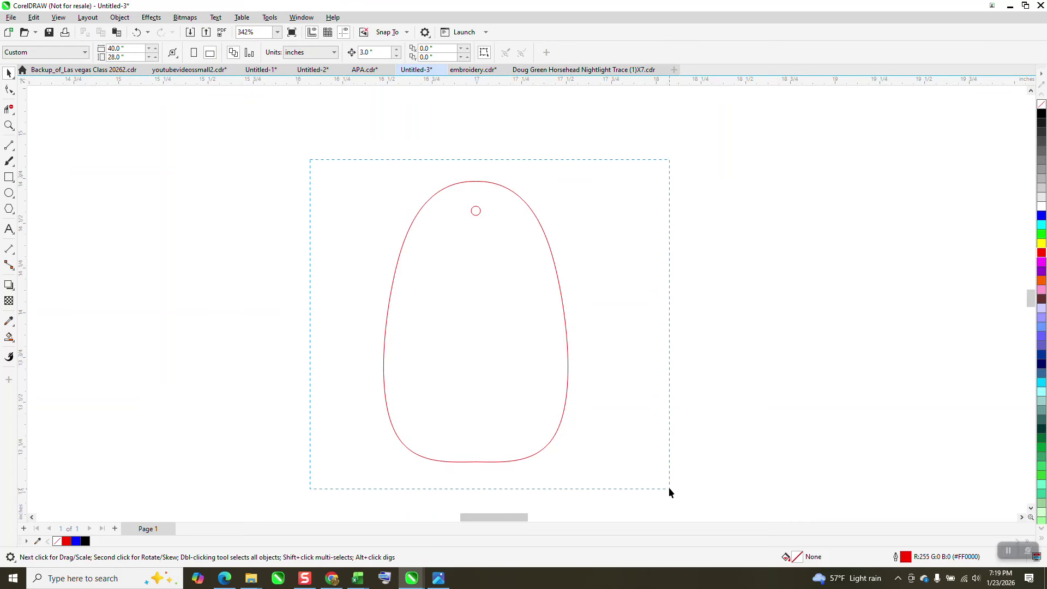
left_click_drag(125, 57, 78, 67)
type("2")
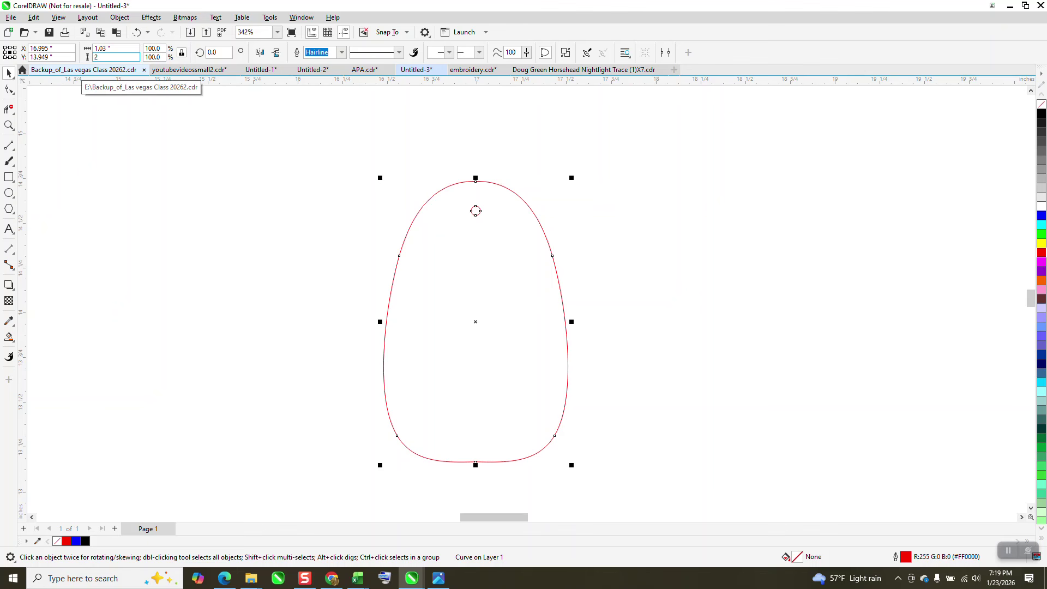
key("Return")
Step: Move the tag outline into the upper-left corner of the page, just inside the page edges
scroll(332, 240, "down", 1)
scroll(636, 338, "down", 3)
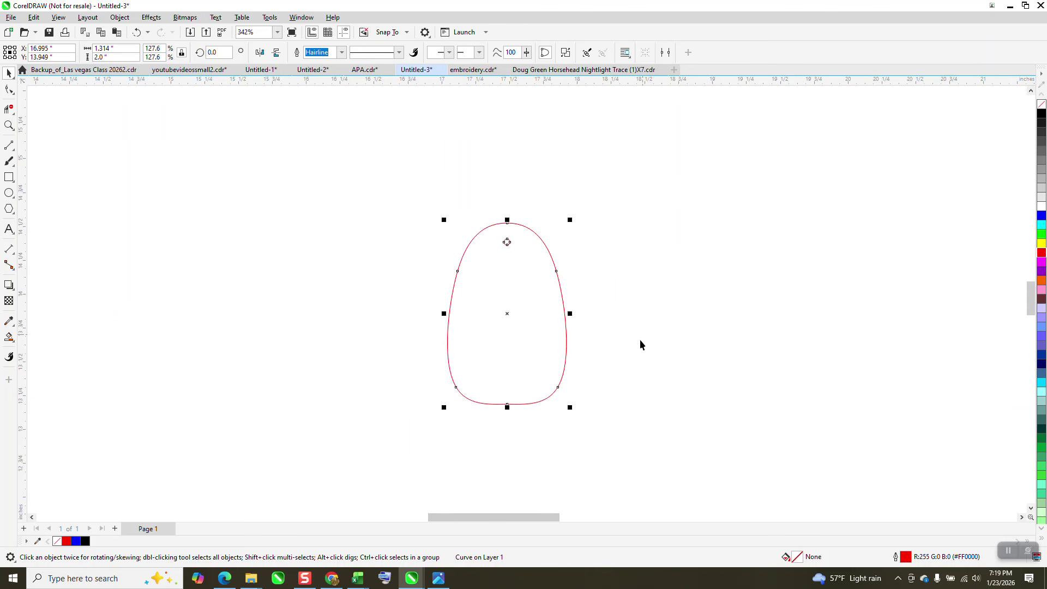
scroll(628, 335, "down", 4)
left_click_drag(573, 319, 357, 205)
scroll(360, 256, "down", 2)
Step: Add the artistic text "TEXT" in 24 pt Arial and place it to the right of the tag outline
left_click(9, 127)
left_click(9, 73)
left_click(10, 126)
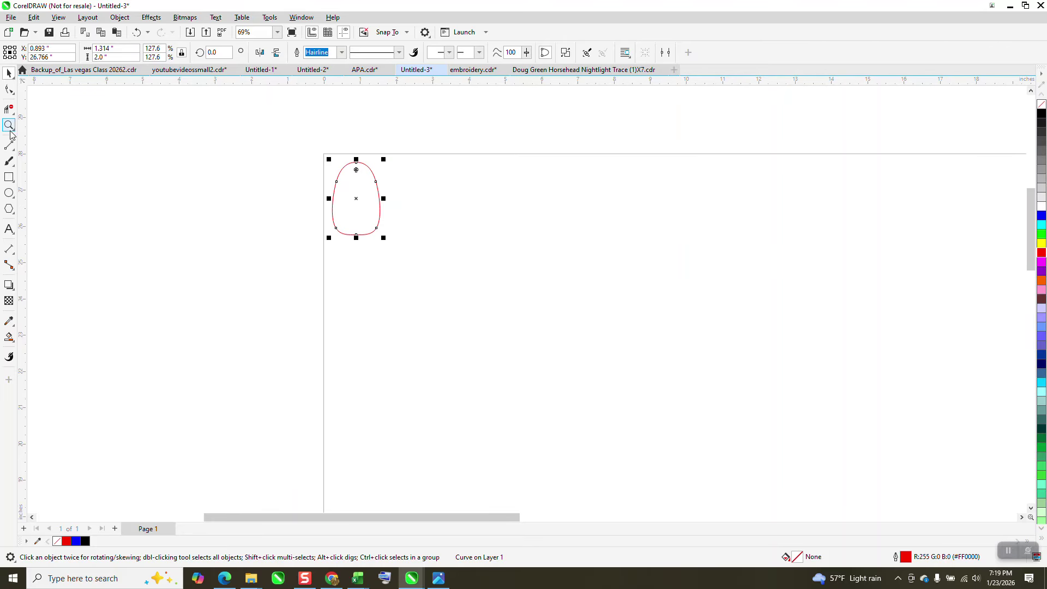
left_click_drag(279, 144, 402, 225)
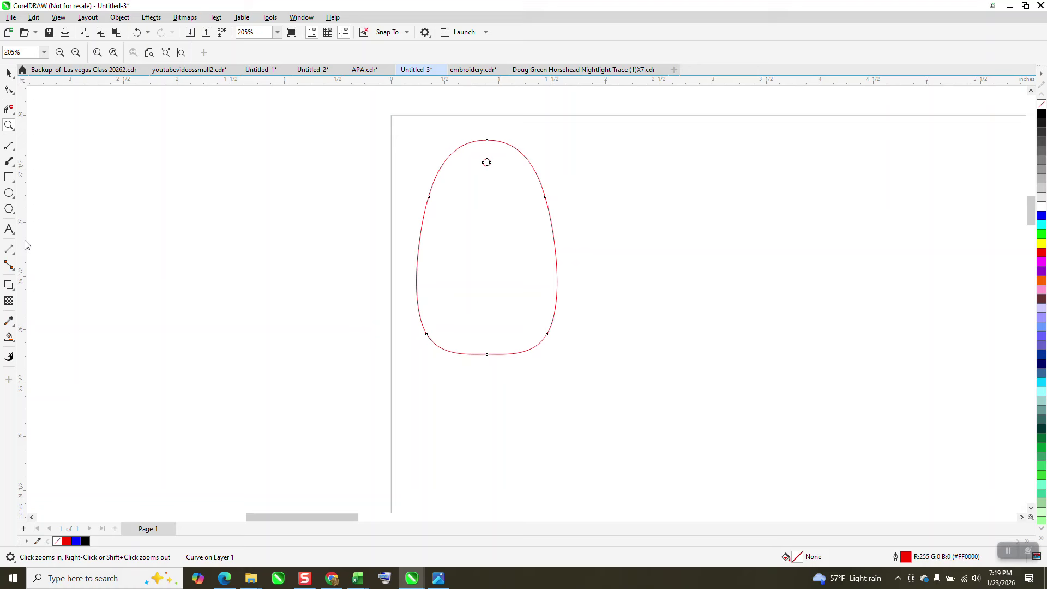
left_click(236, 227)
type("TEX")
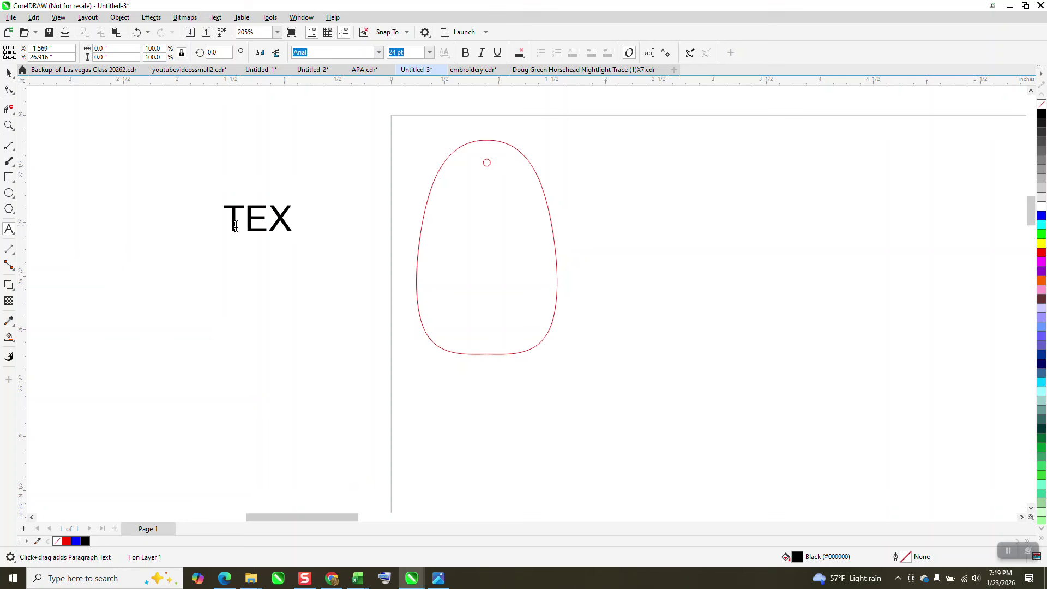
type("T")
key("ctrl+space")
left_click_drag(273, 224, 697, 278)
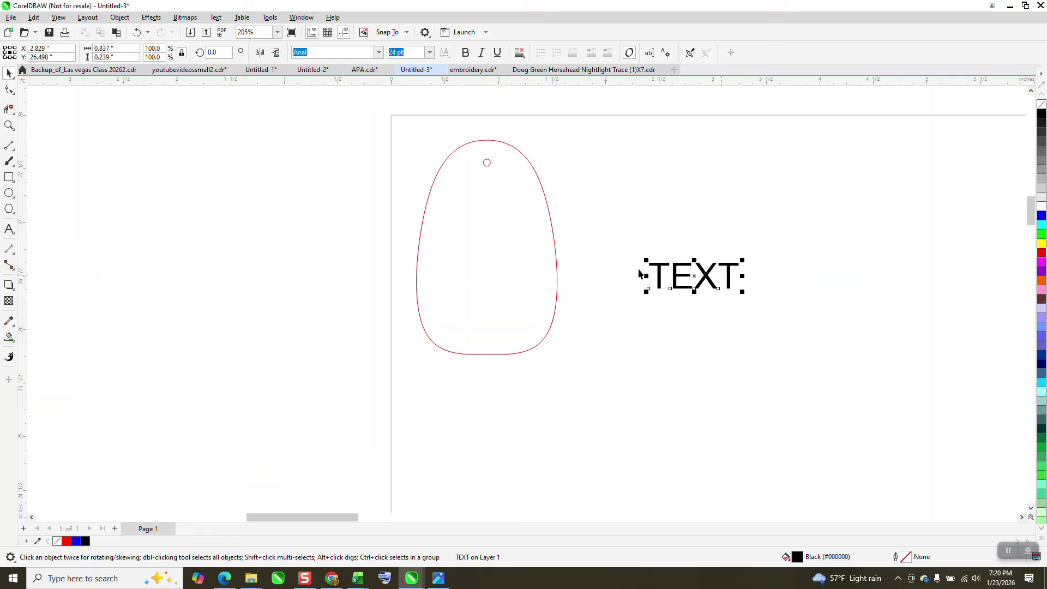
Step: Center the word "TEXT" horizontally and vertically on the tag outline, and clear the selection
left_click(557, 270, "shift")
key("e")
key("c")
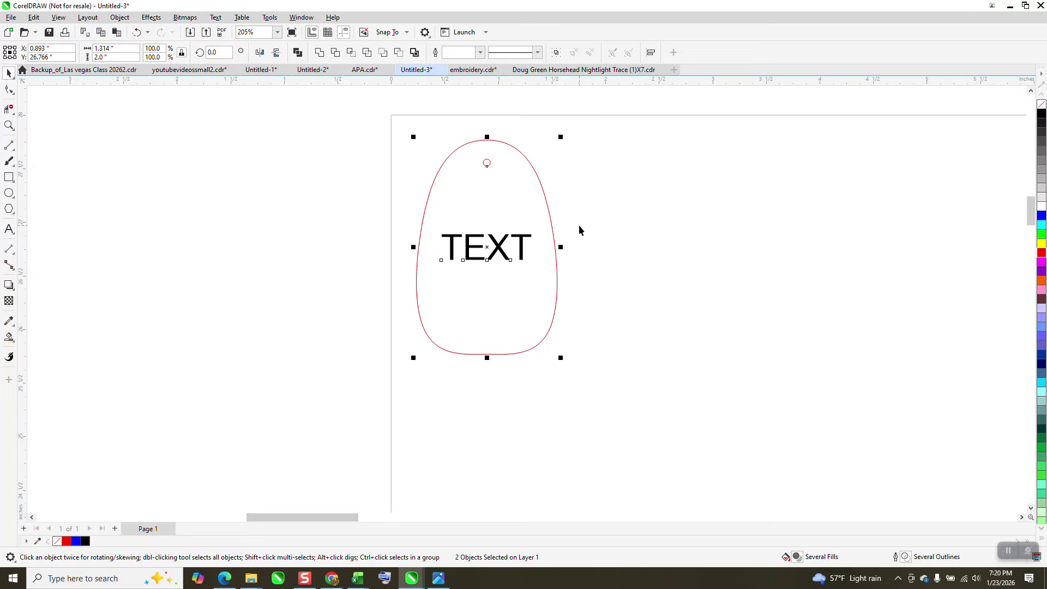
left_click(327, 200)
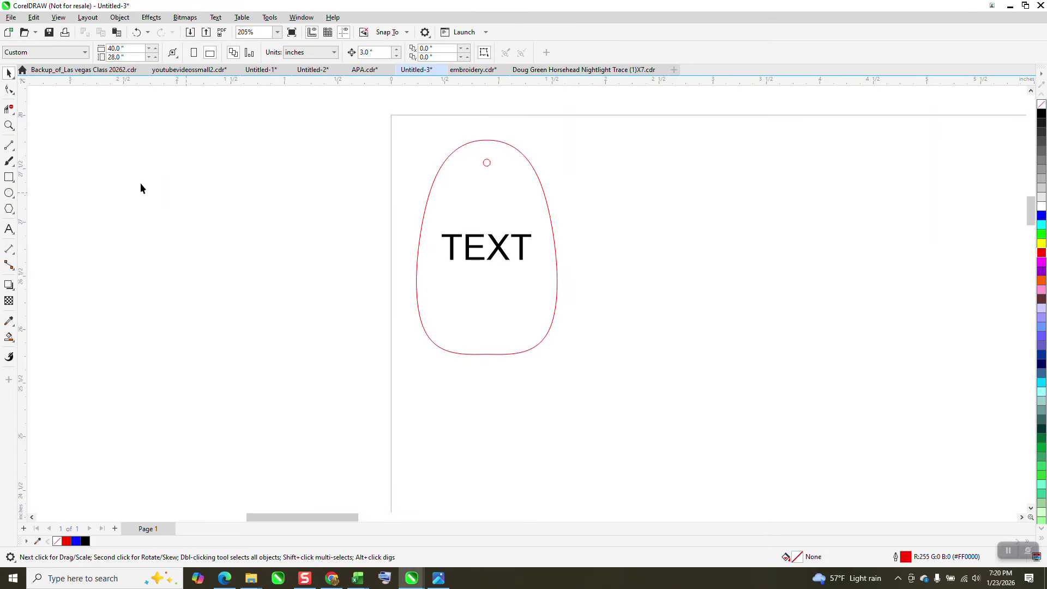
Step: Draw a rectangle about 3.66 by 2.52 inches from the page's upper-left corner, enclosing the tag and its text
left_click(9, 126)
left_click_drag(373, 133, 620, 392)
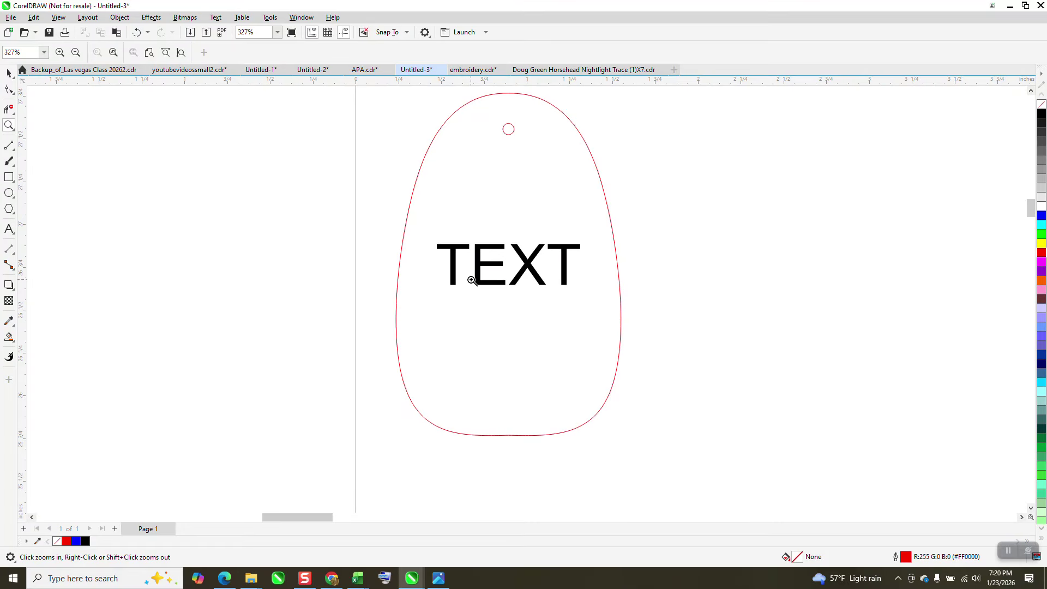
scroll(467, 315, "down", 1)
scroll(481, 305, "down", 1)
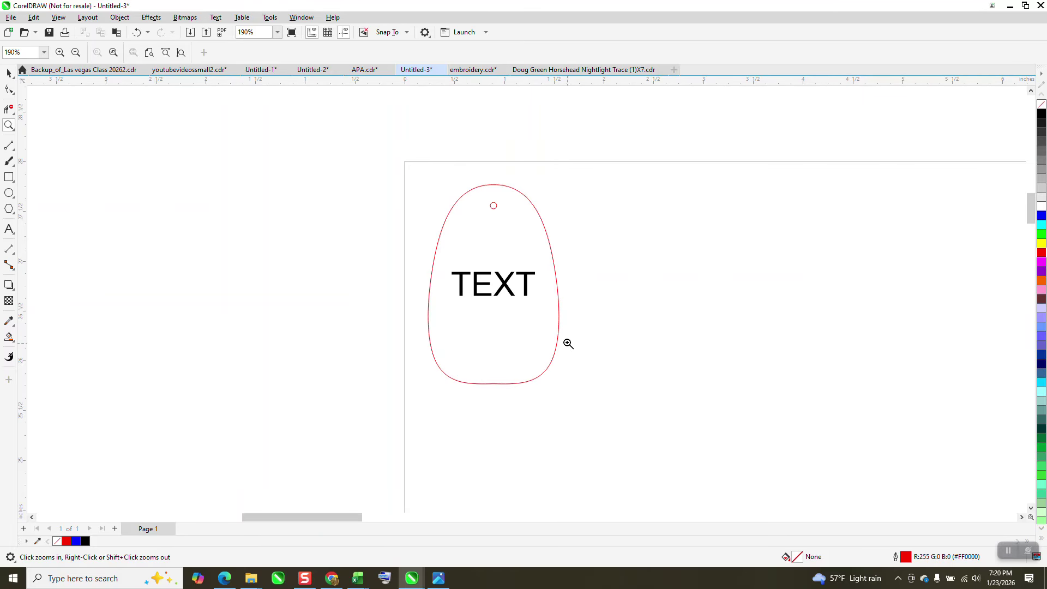
left_click(9, 177)
left_click_drag(404, 161, 771, 415)
left_click(9, 74)
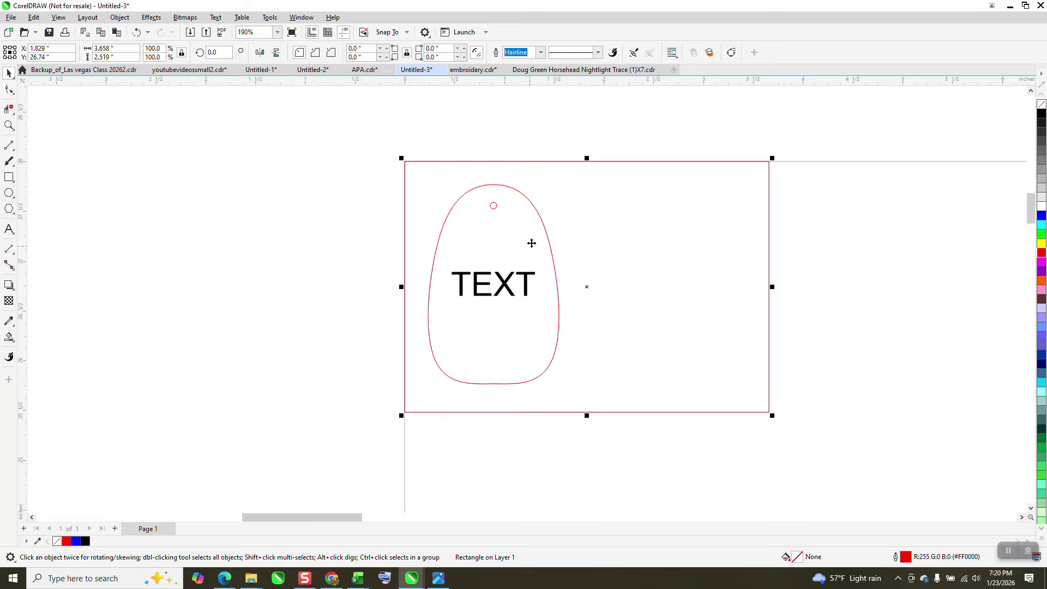